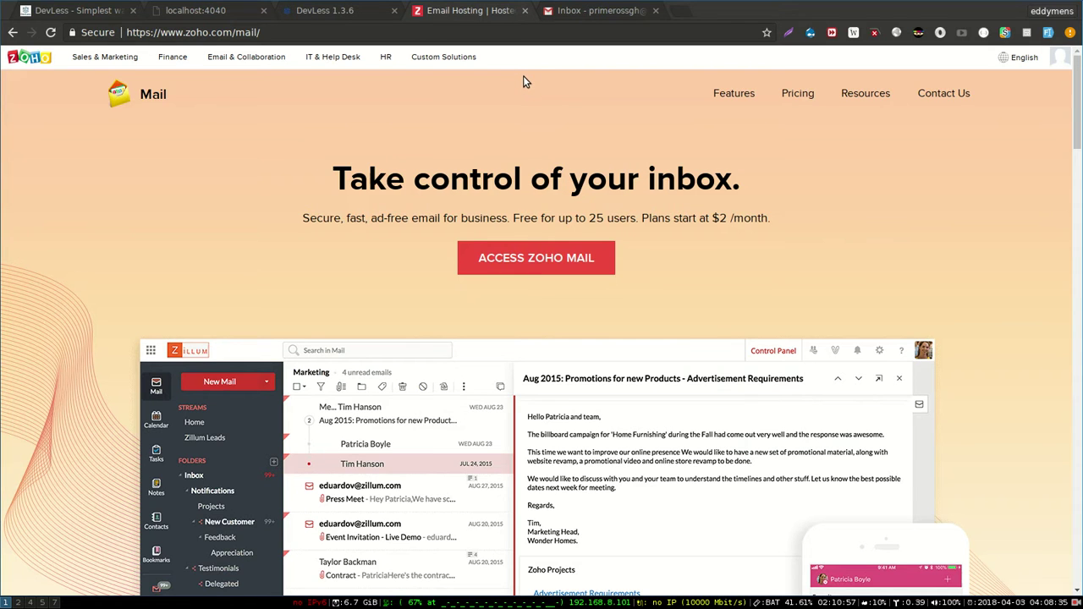
- In the test service, start a new table named contacts with an EMAIL-type email field
left_click(338, 10)
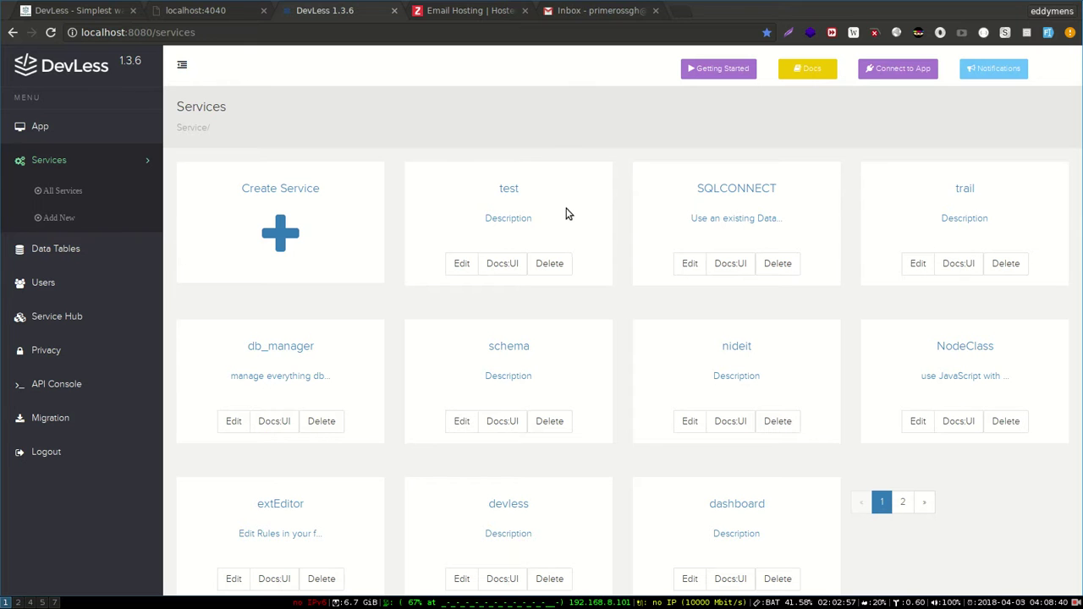
left_click(517, 187)
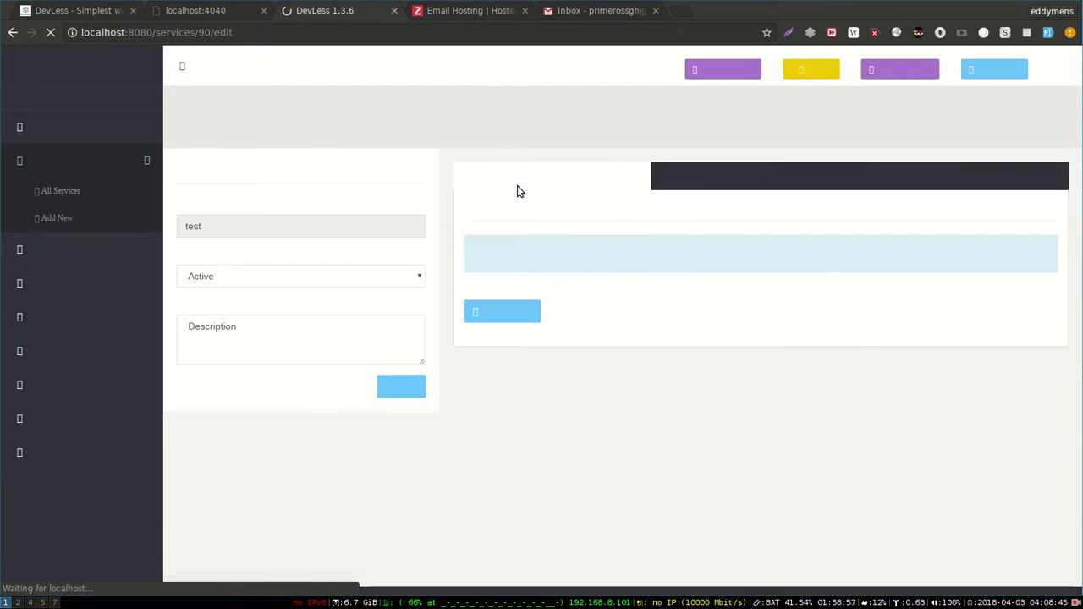
left_click(526, 314)
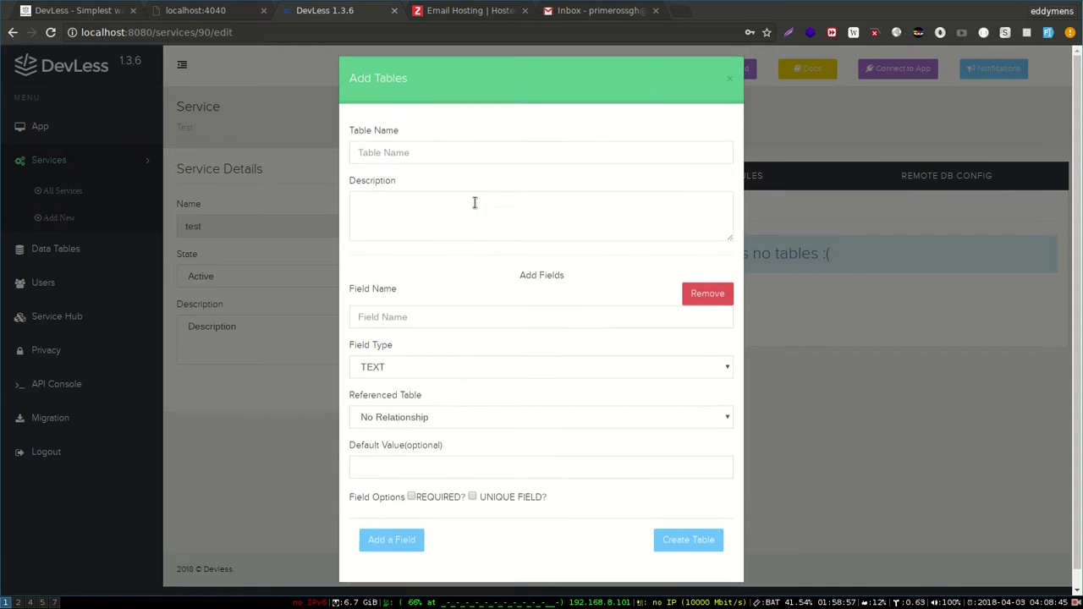
left_click(467, 163)
type("contacts")
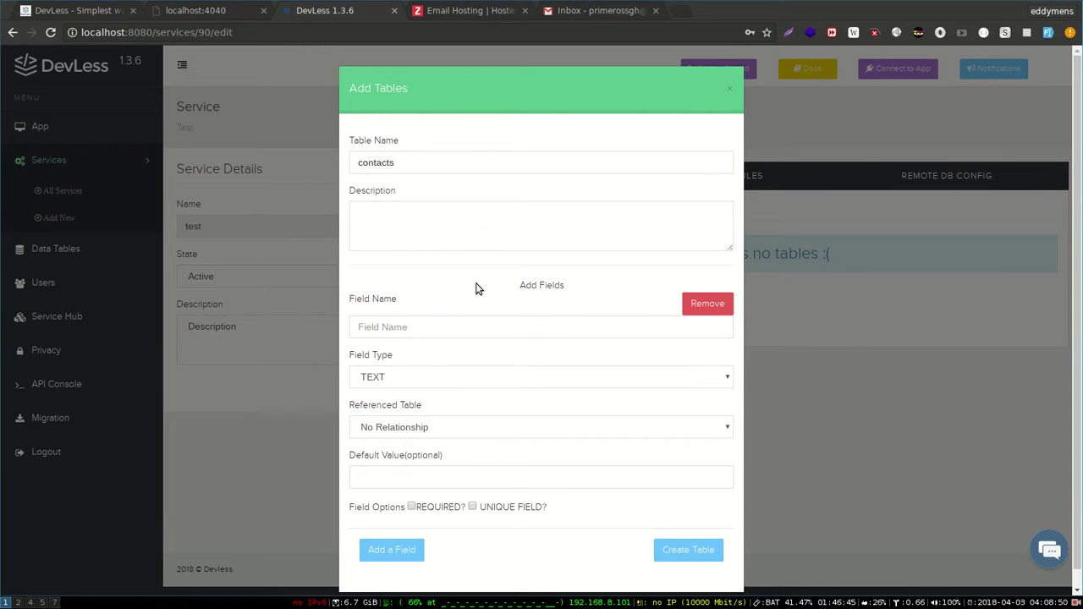
type("email")
scroll(473, 323, "down", 1)
left_click(457, 361)
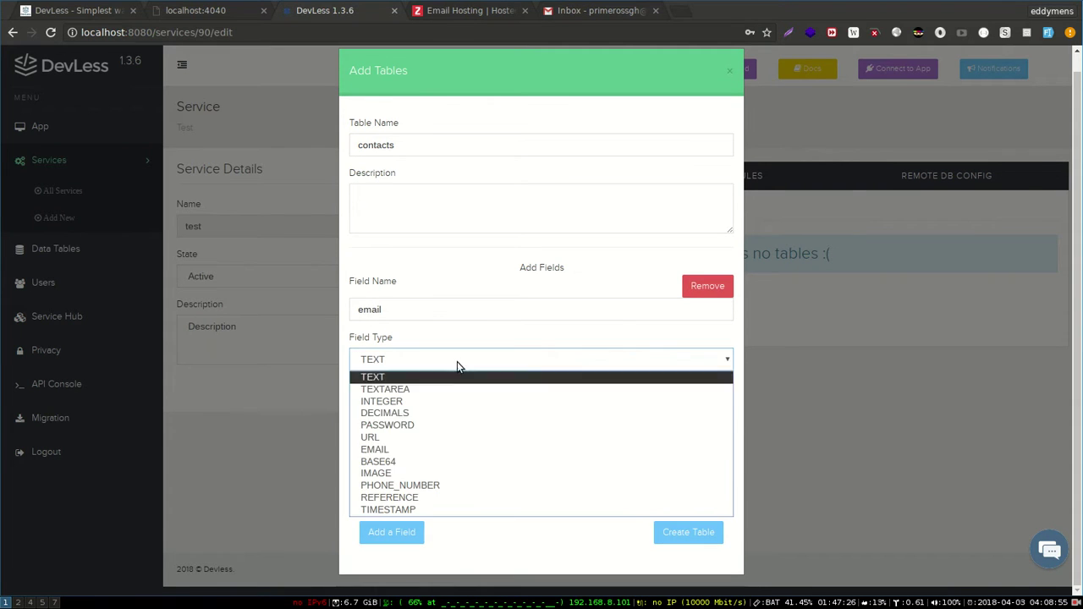
left_click(397, 450)
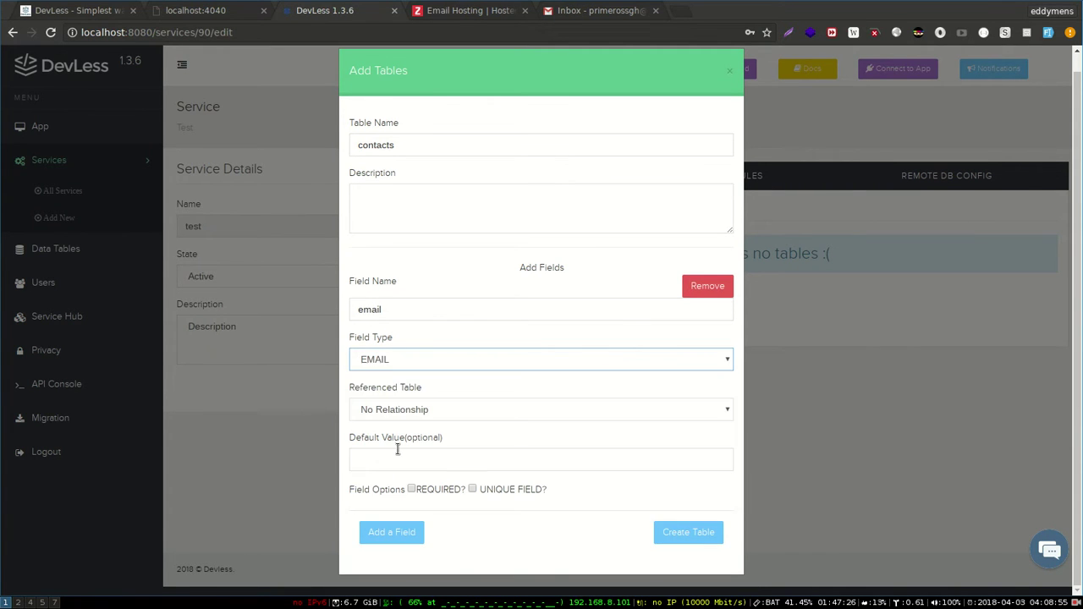
- Add a TEXTAREA-type message field and create the contacts table
left_click(382, 524)
scroll(423, 423, "down", 3)
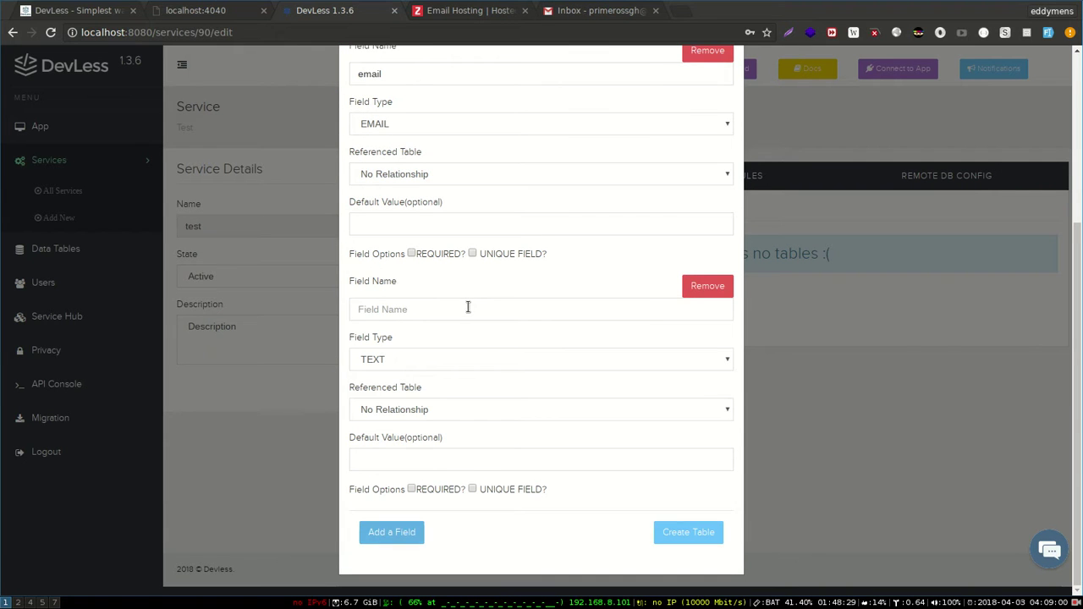
left_click(468, 308)
type("message")
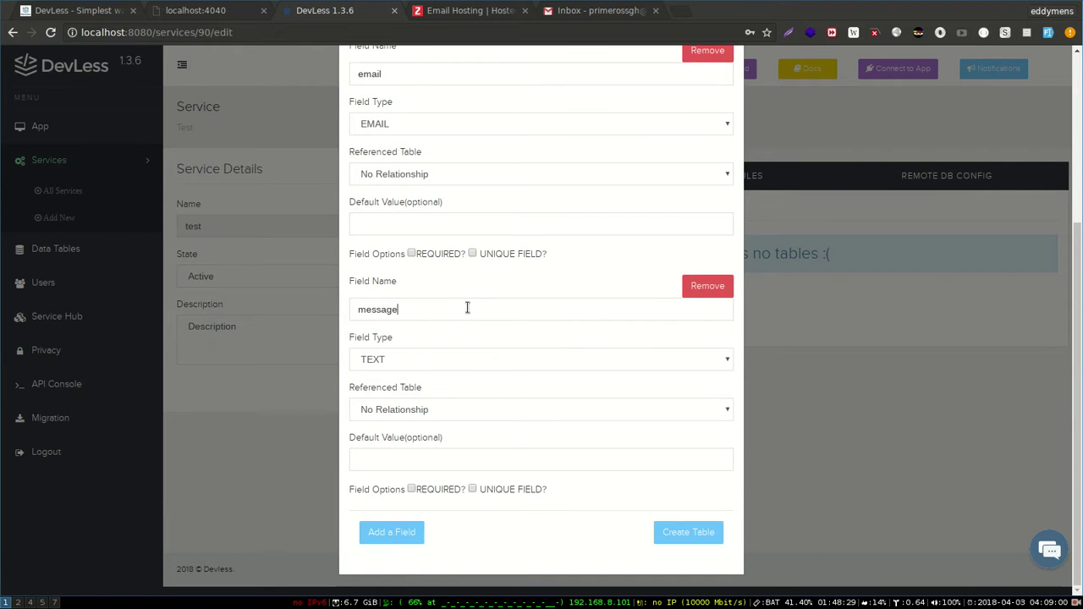
left_click(461, 370)
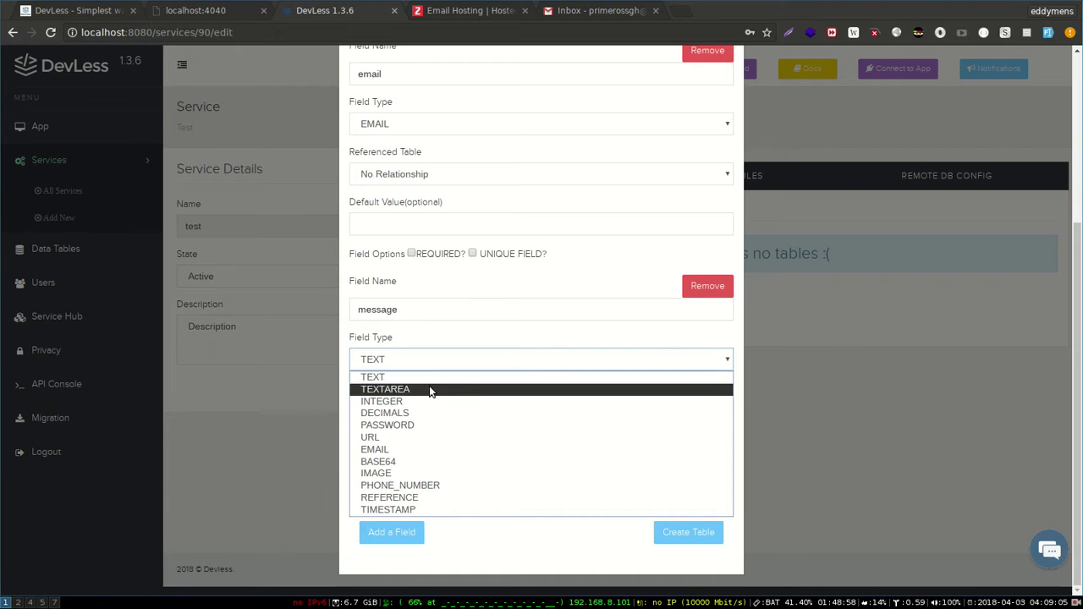
left_click(432, 388)
left_click(692, 532)
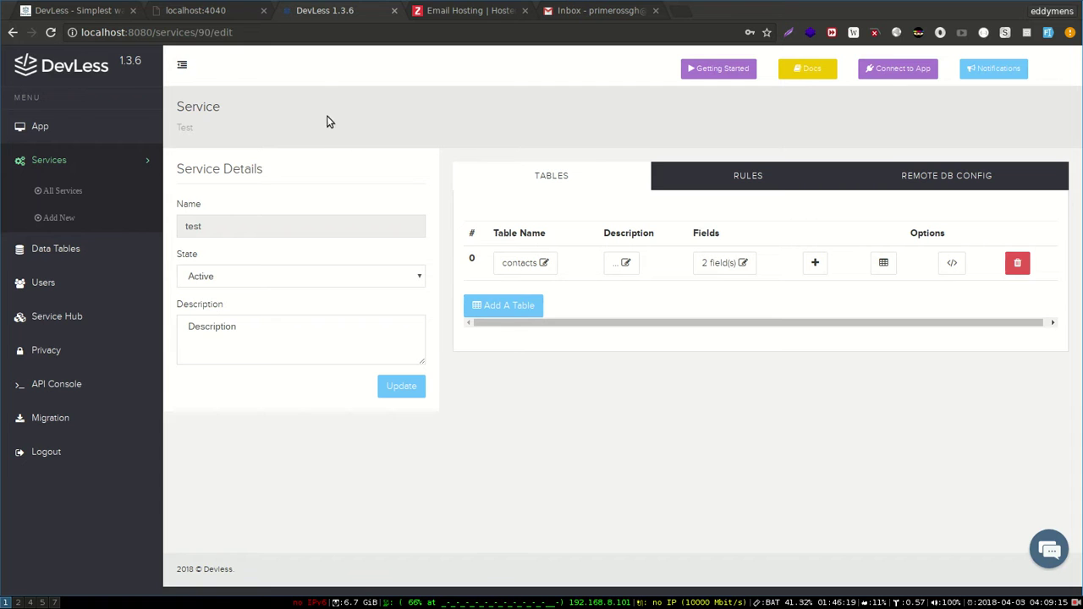
left_click(218, 21)
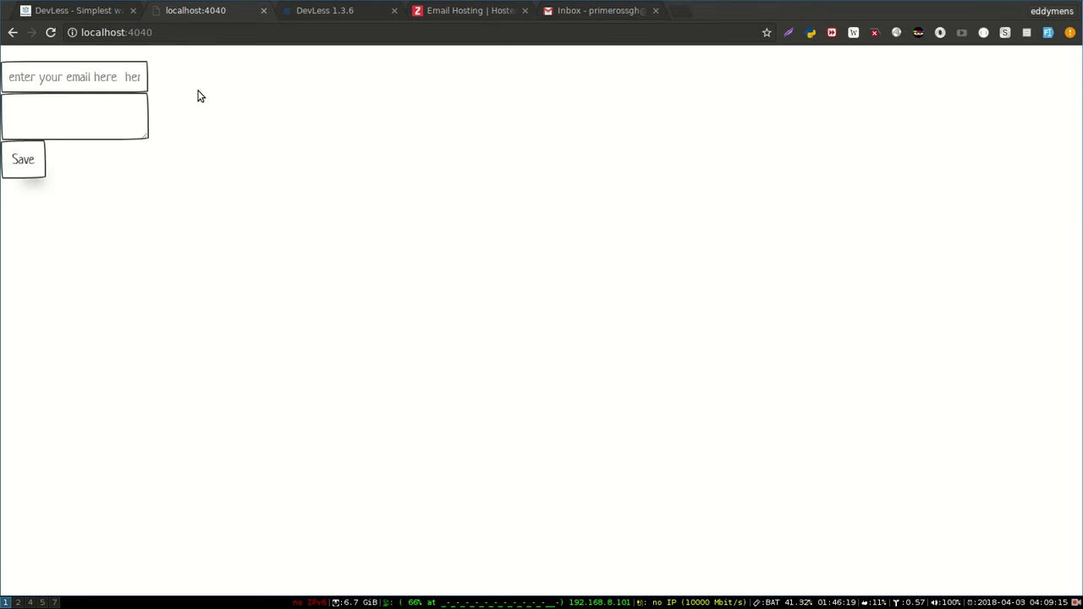
key("super+2")
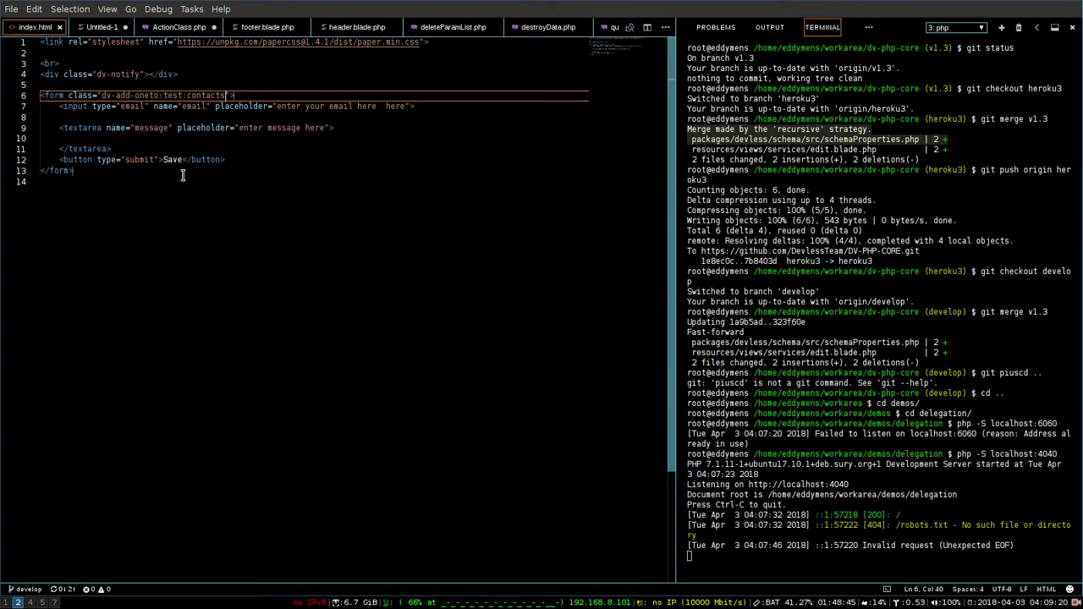
key("super+1")
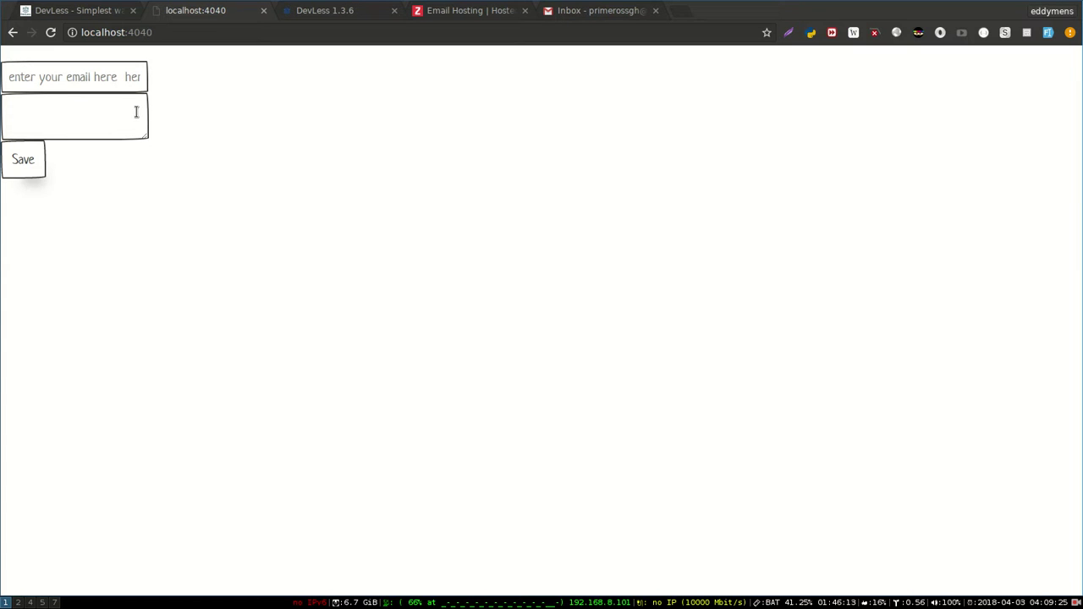
left_click(327, 10)
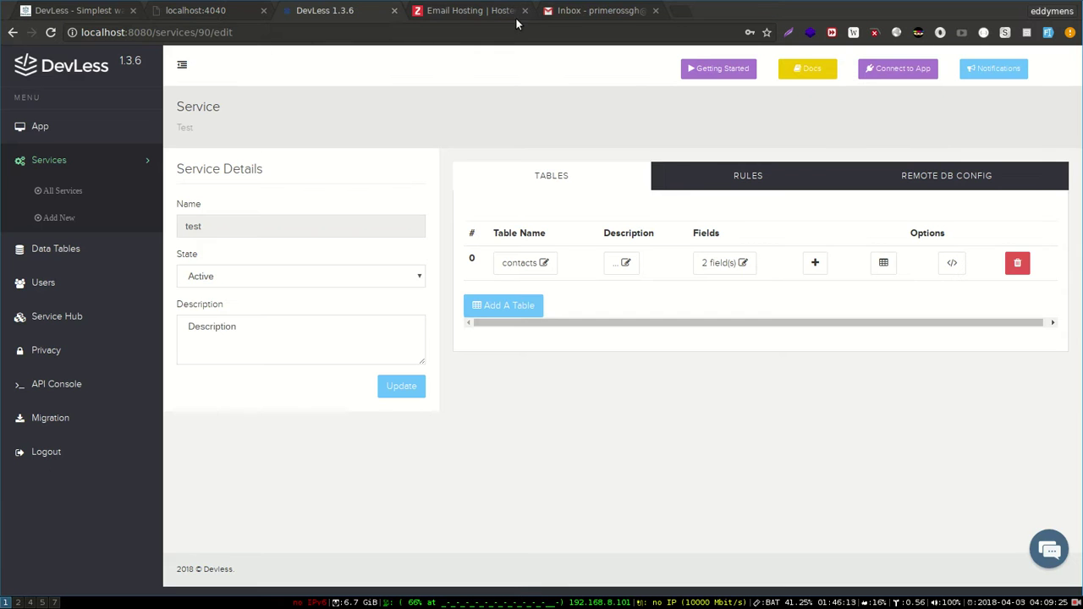
- Copy the web SDK script tag from the test service's SDK snippet
left_click(880, 74)
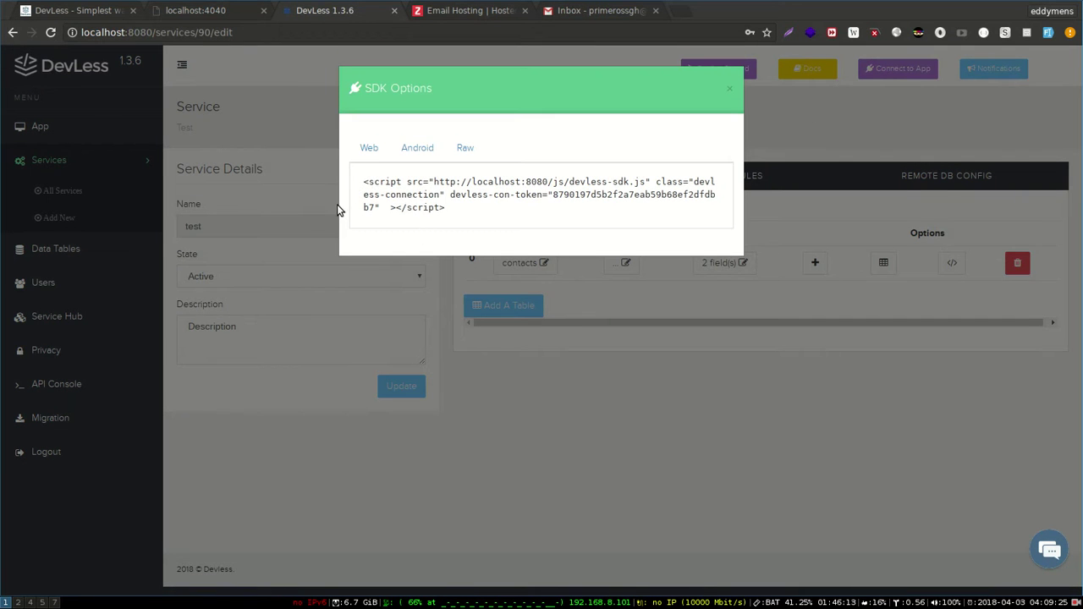
left_click_drag(364, 181, 460, 218)
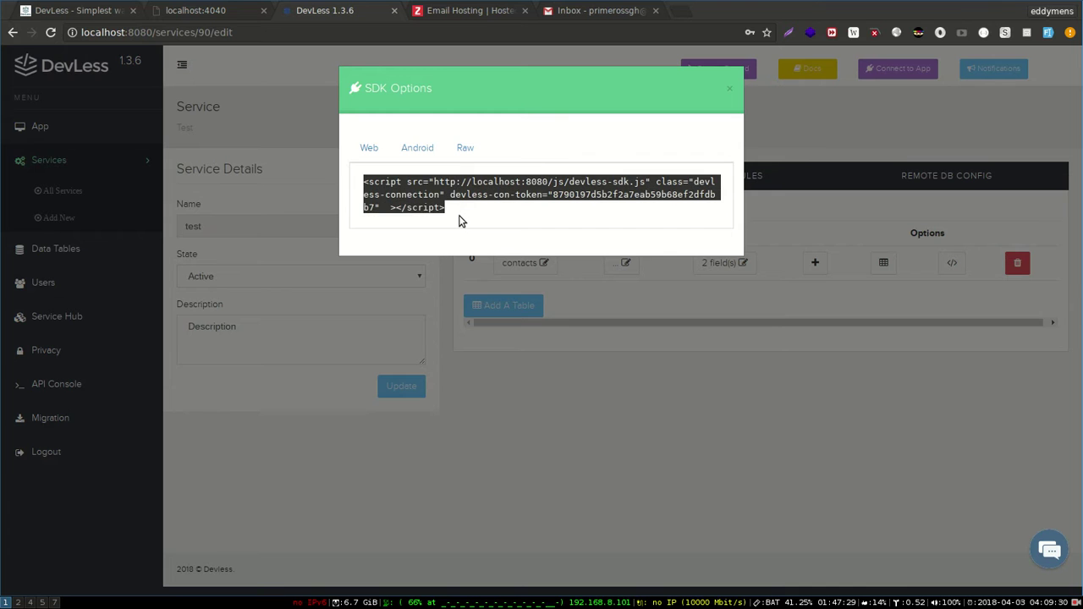
key("ctrl+c")
- Paste the SDK script tag at the end of index.html, save it, and return to the localhost:4040 form
key("super+2")
key("Return")
key("Return")
key("ctrl+v")
key("ctrl+s")
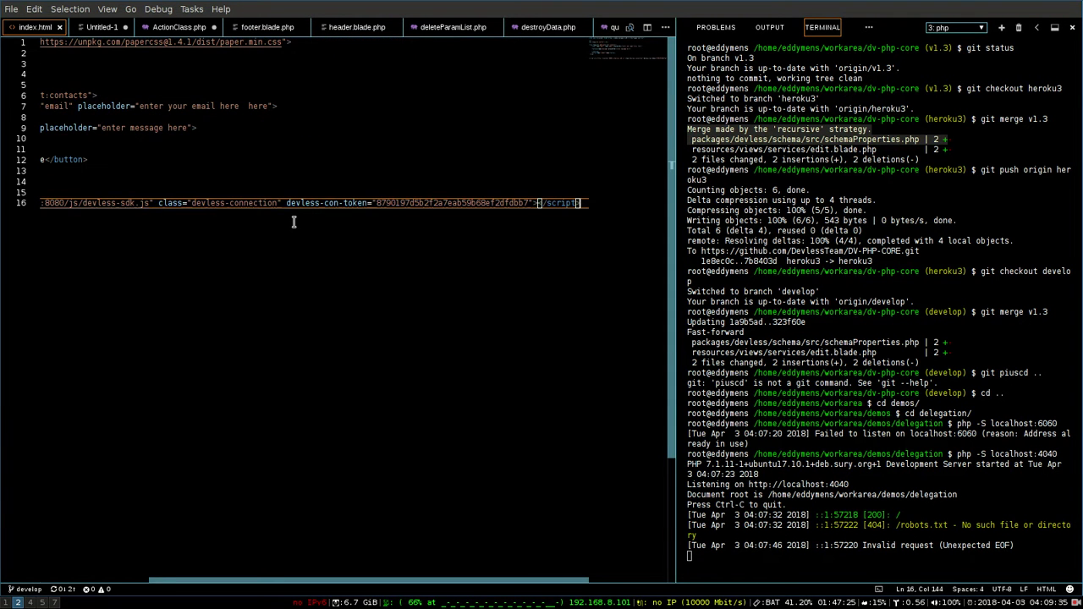
key("Home")
key("super+1")
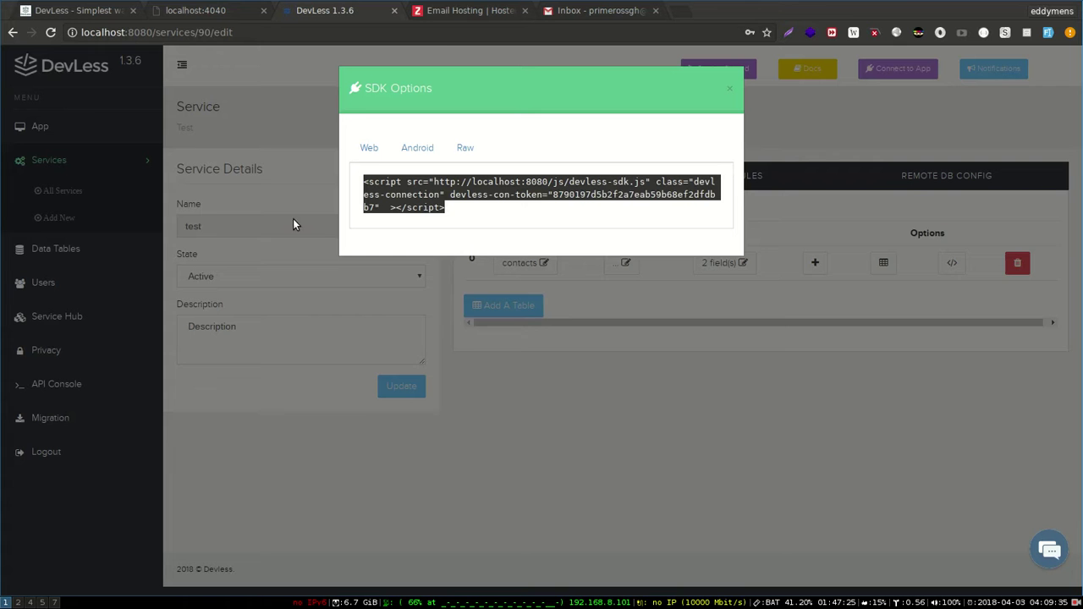
left_click(233, 10)
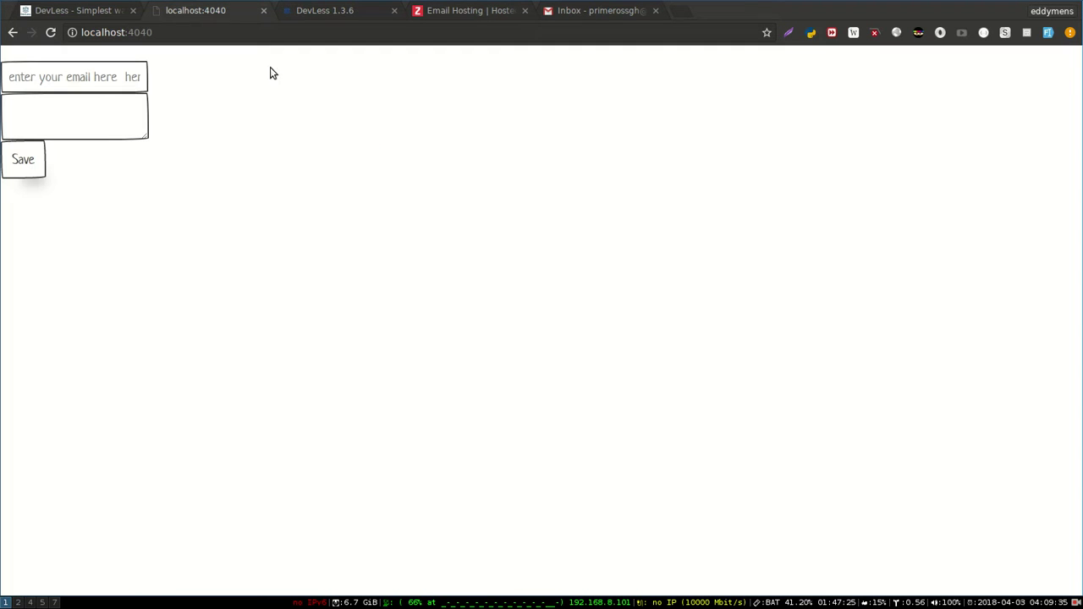
- Submit the sender's e-mail with message 'some message', then return to DevLess and close the SDK dialog
key("ctrl+r")
left_click(60, 77)
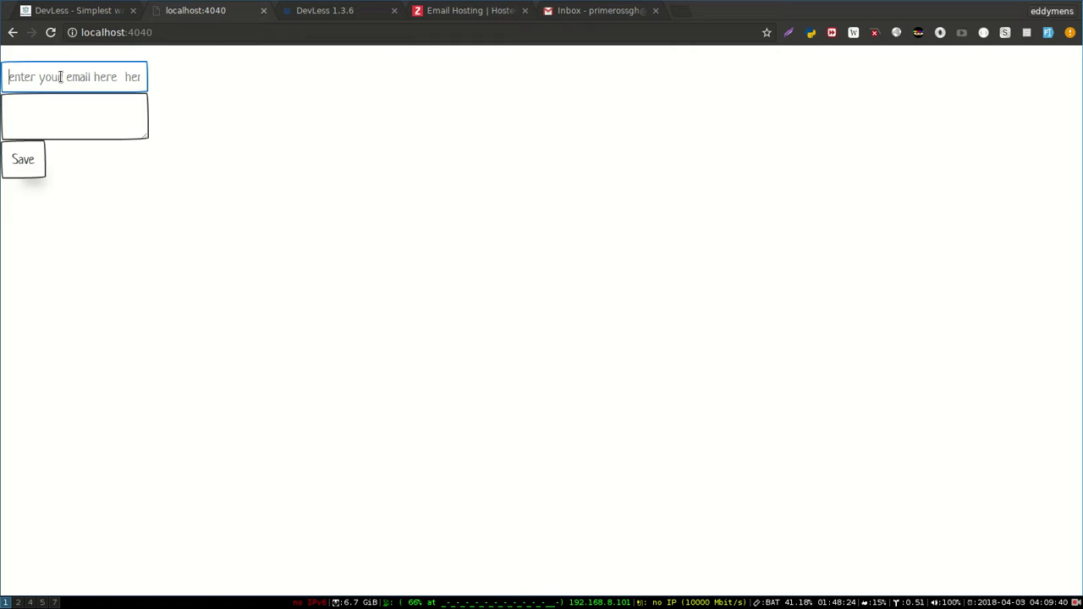
type("kofi")
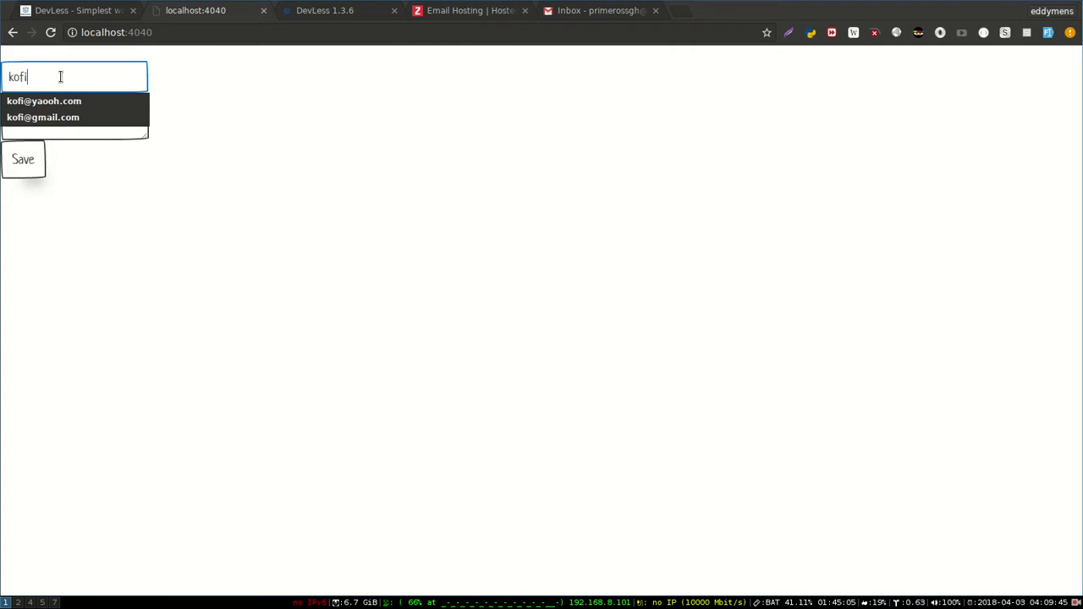
key("Down")
key("Down")
key("Tab")
type("some message")
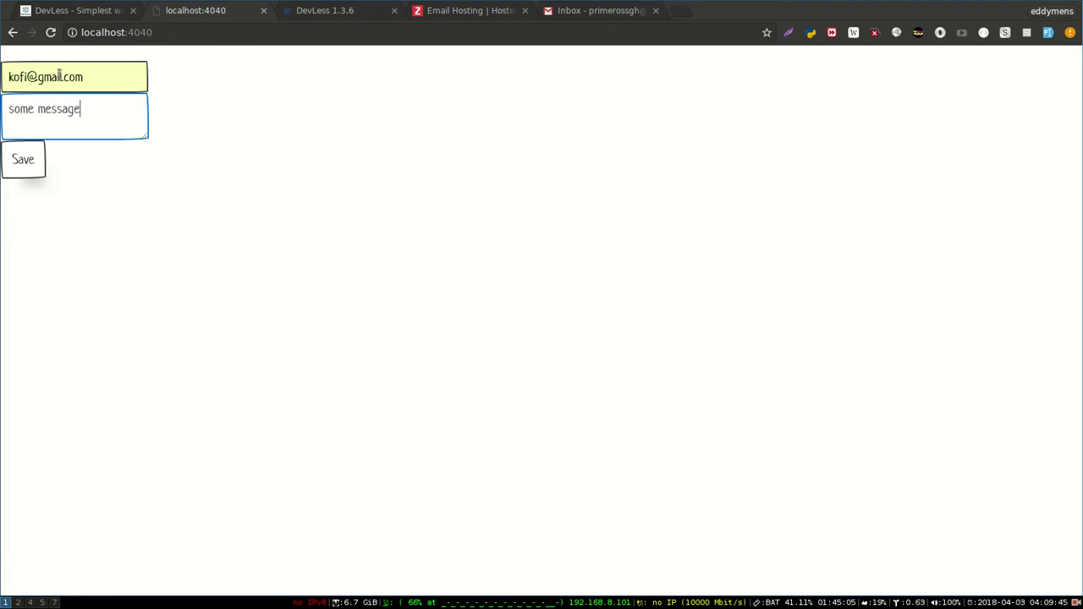
left_click(38, 164)
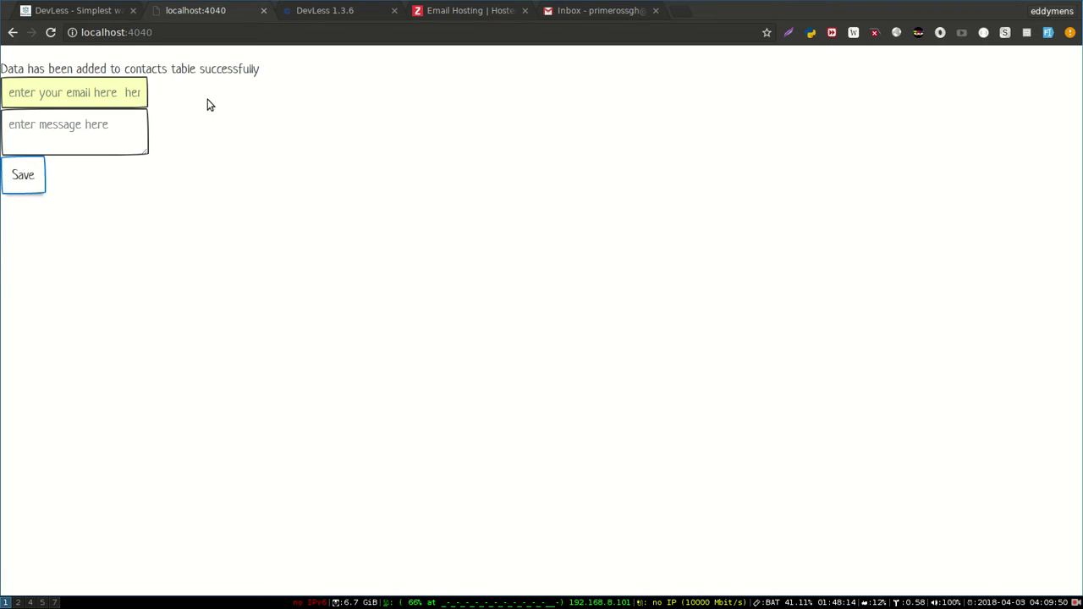
left_click(344, 20)
left_click(308, 99)
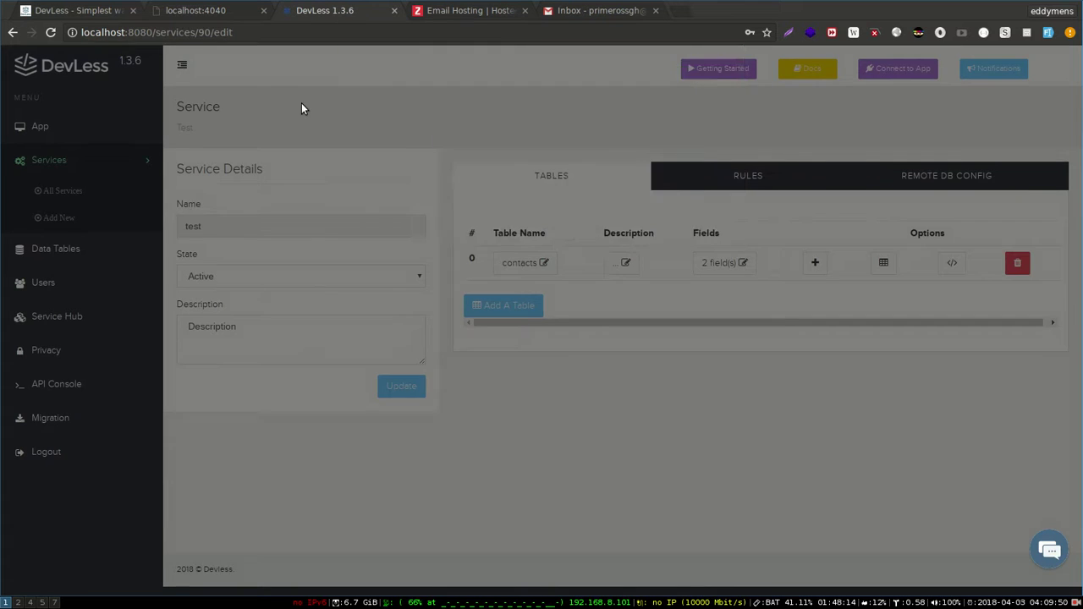
- View the test service's contacts rows in Data Tables, then switch to the Gmail inbox
left_click(30, 246)
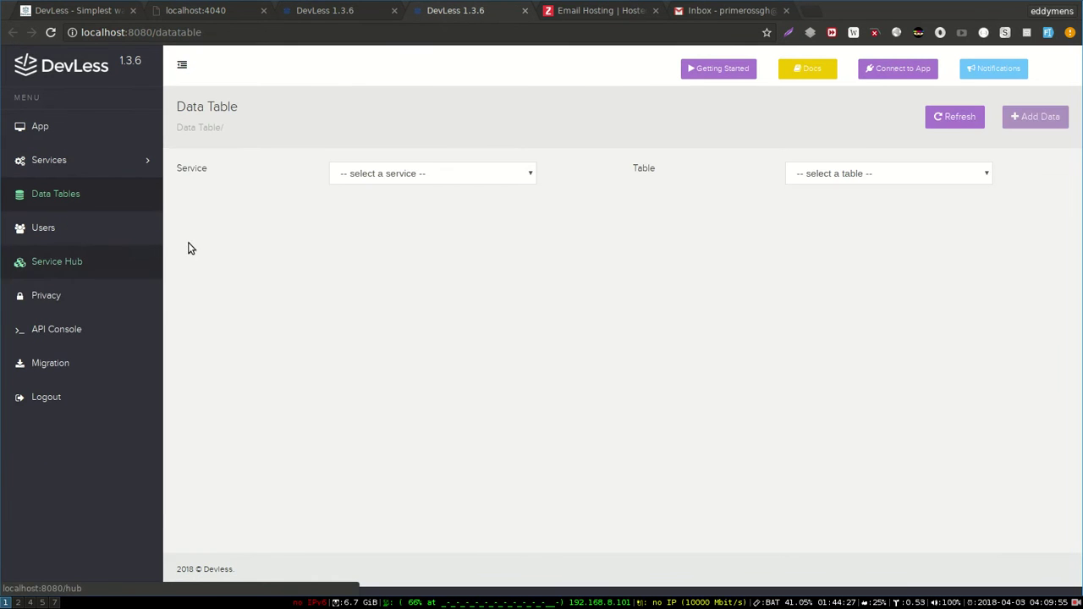
left_click(453, 177)
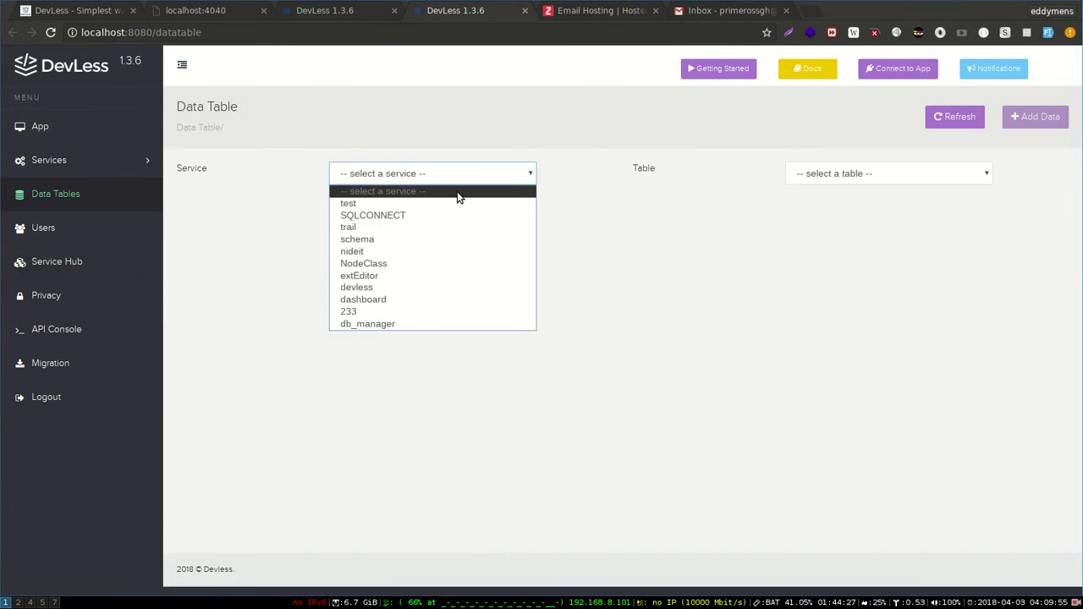
left_click(457, 201)
left_click(855, 180)
left_click(859, 202)
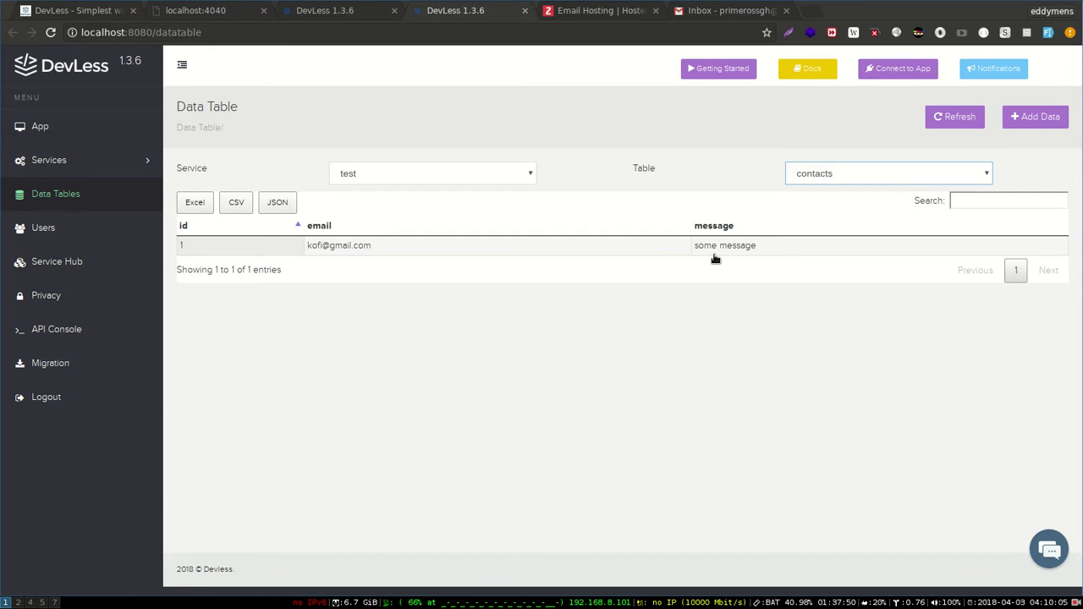
left_click(726, 9)
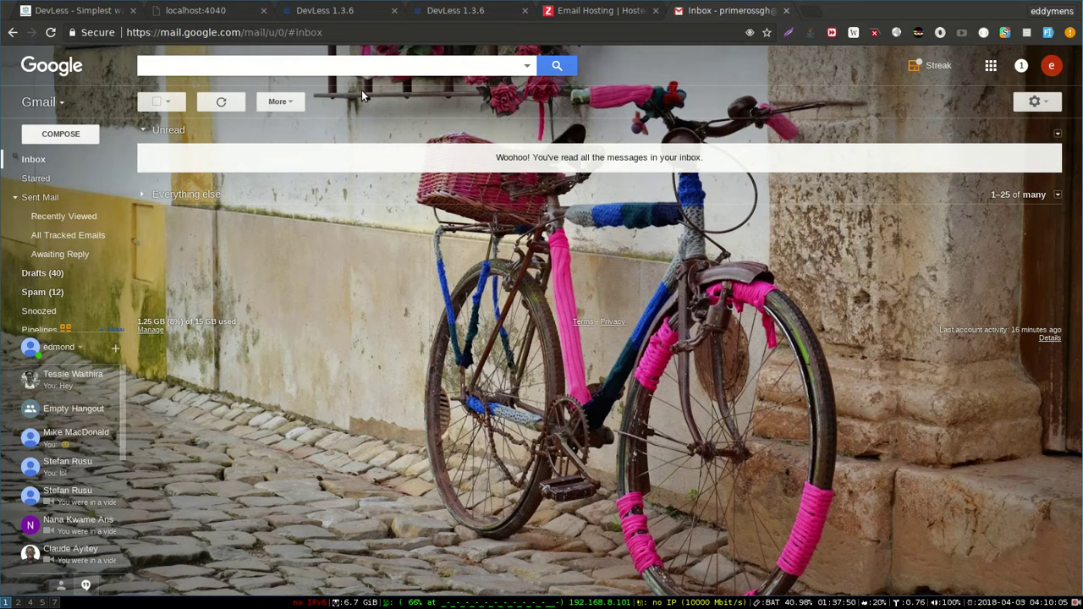
- Switch to the DevLess tab showing the test service's edit page
left_click(337, 9)
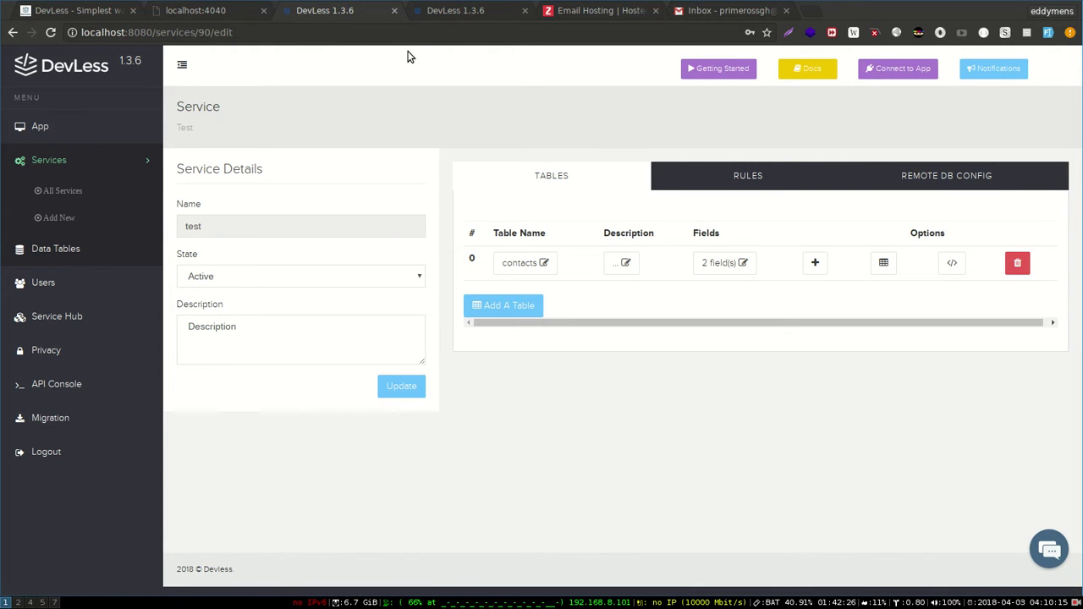
key("super+2")
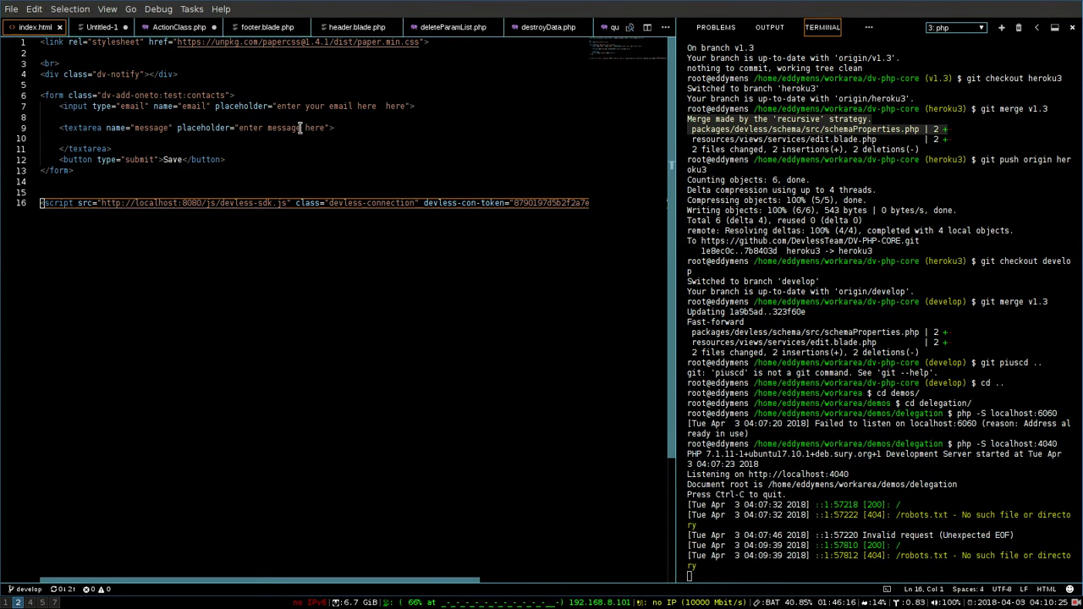
key("super+1")
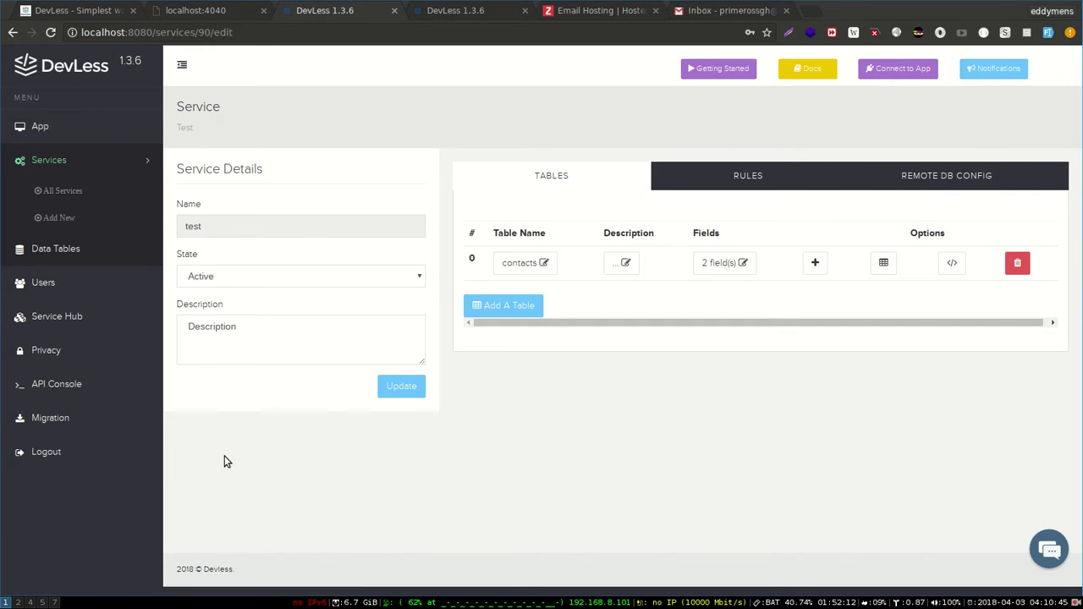
- Install the ZOHOMail service from the Service Hub
left_click(49, 328)
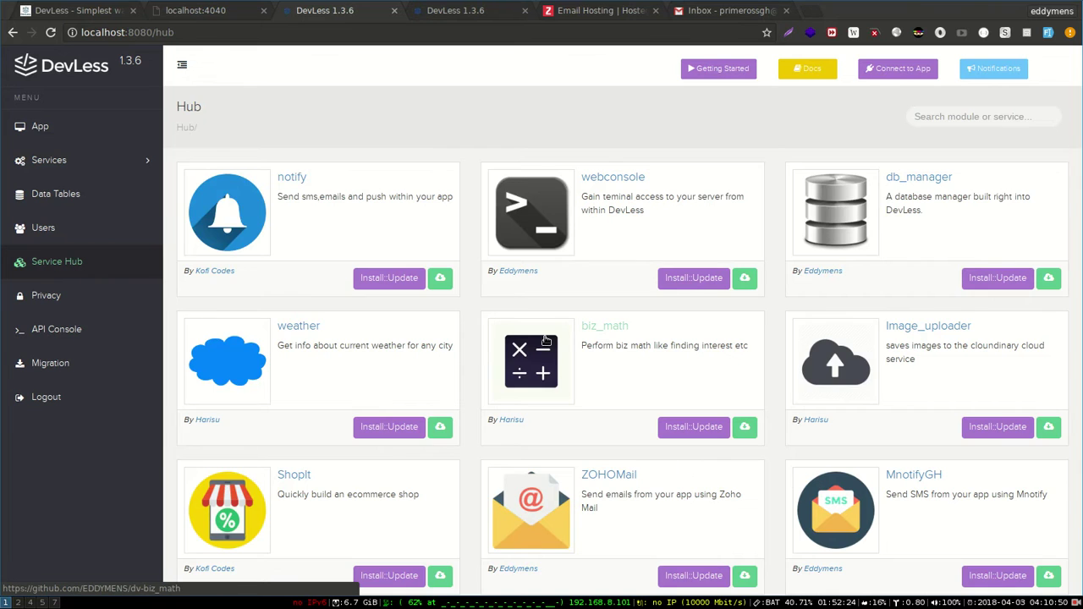
scroll(545, 340, "down", 3)
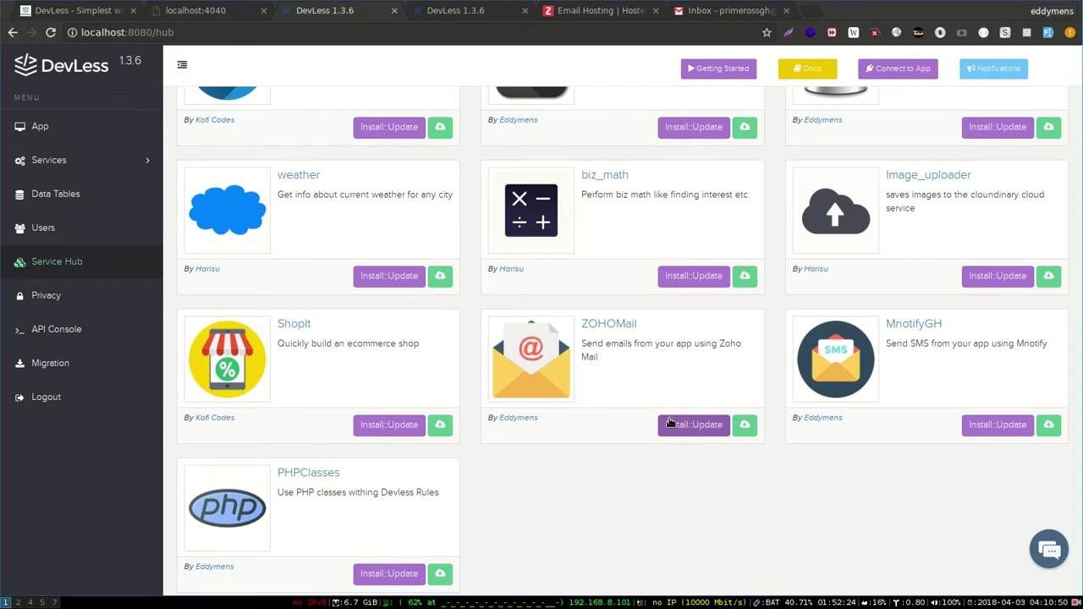
left_click(670, 423)
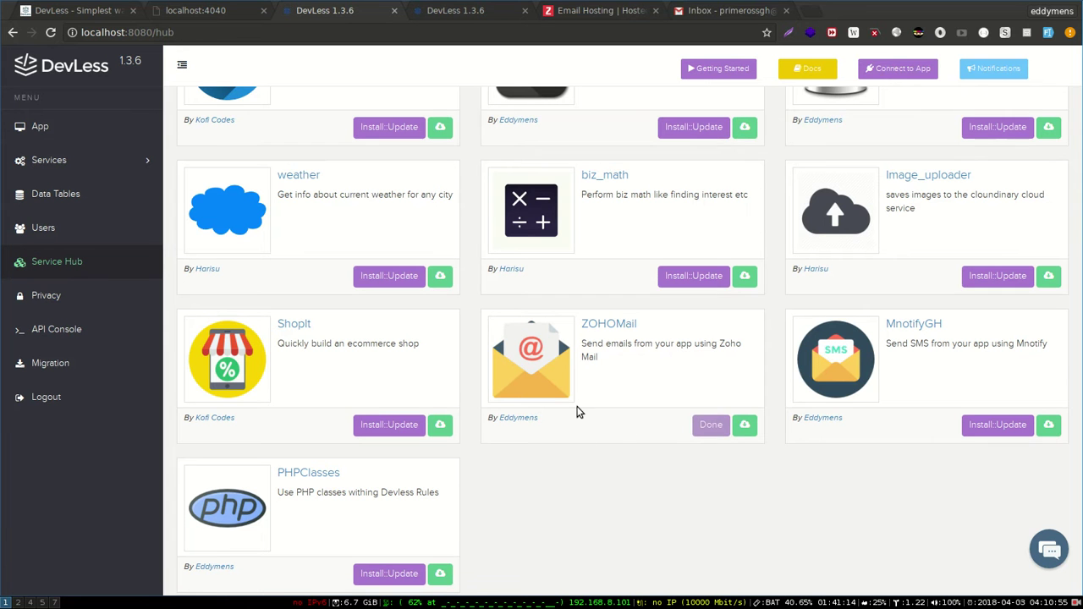
- Page through All Services to confirm zohoMail is listed
left_click(48, 160)
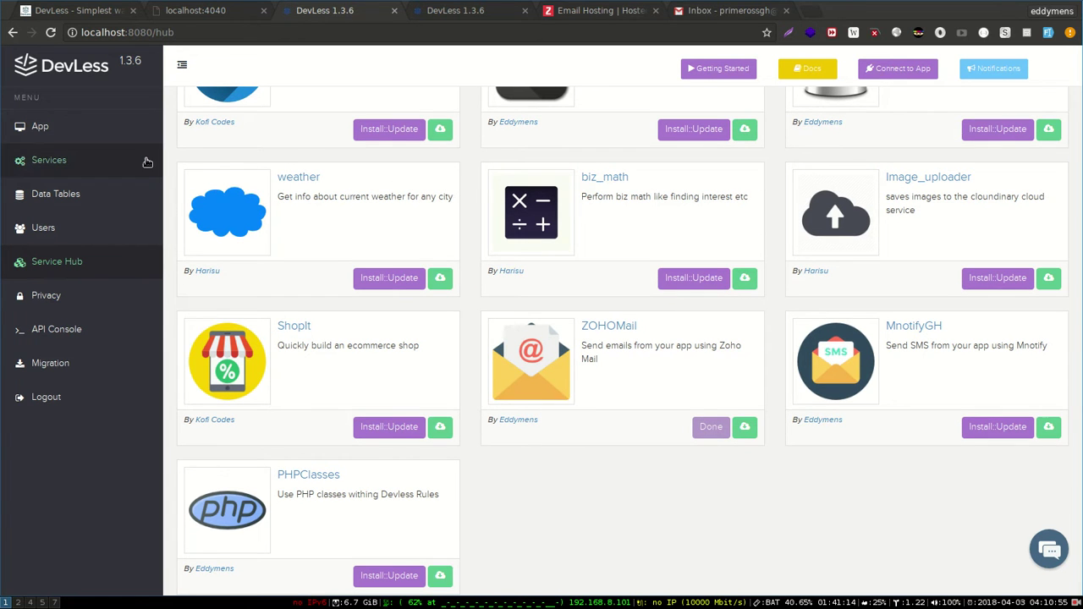
left_click(61, 190)
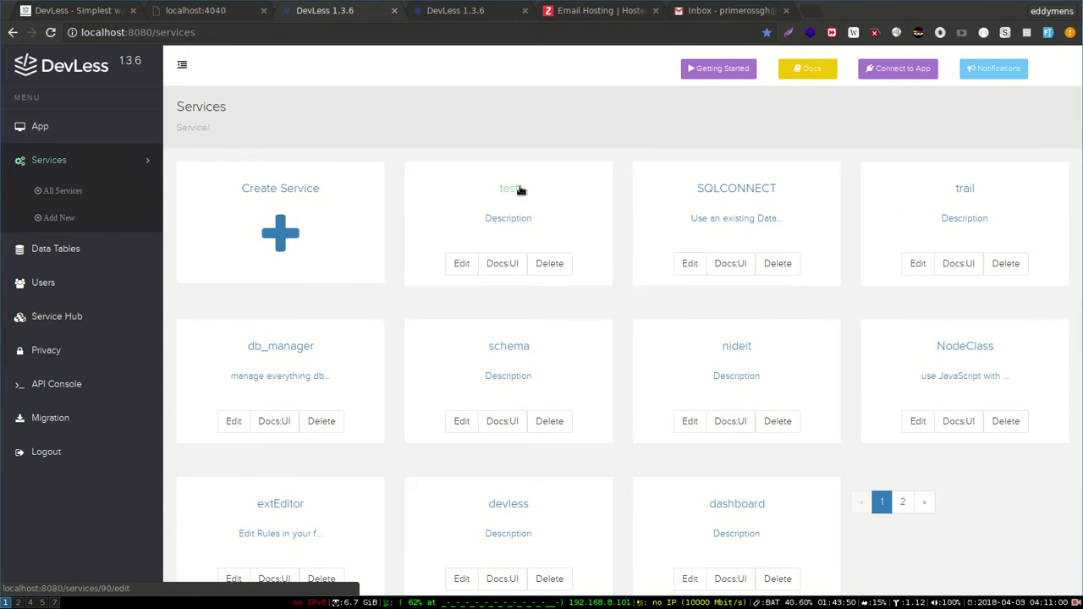
scroll(757, 238, "down", 2)
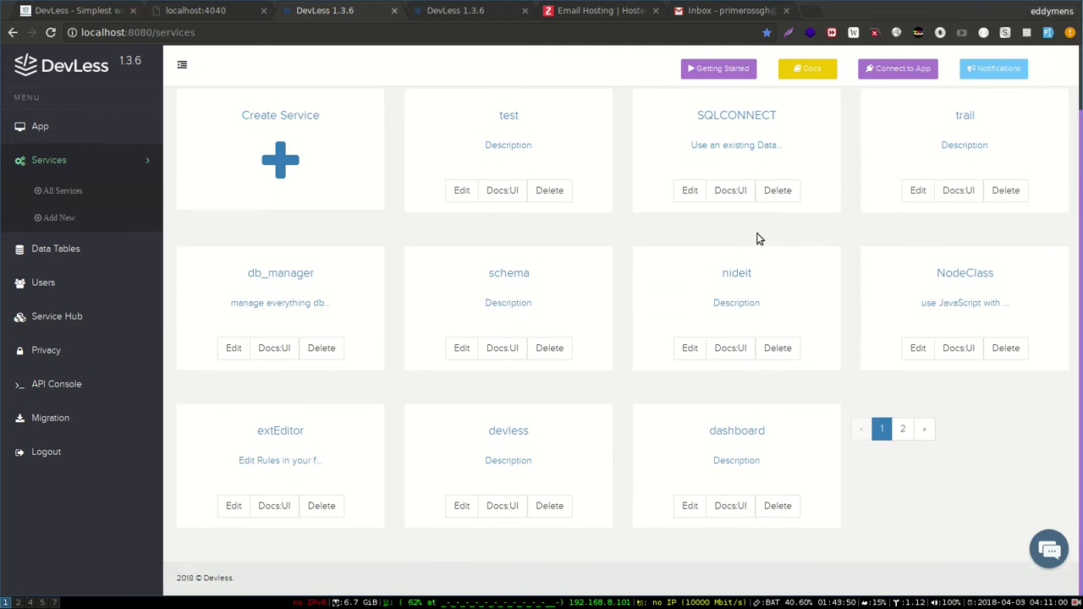
left_click(903, 426)
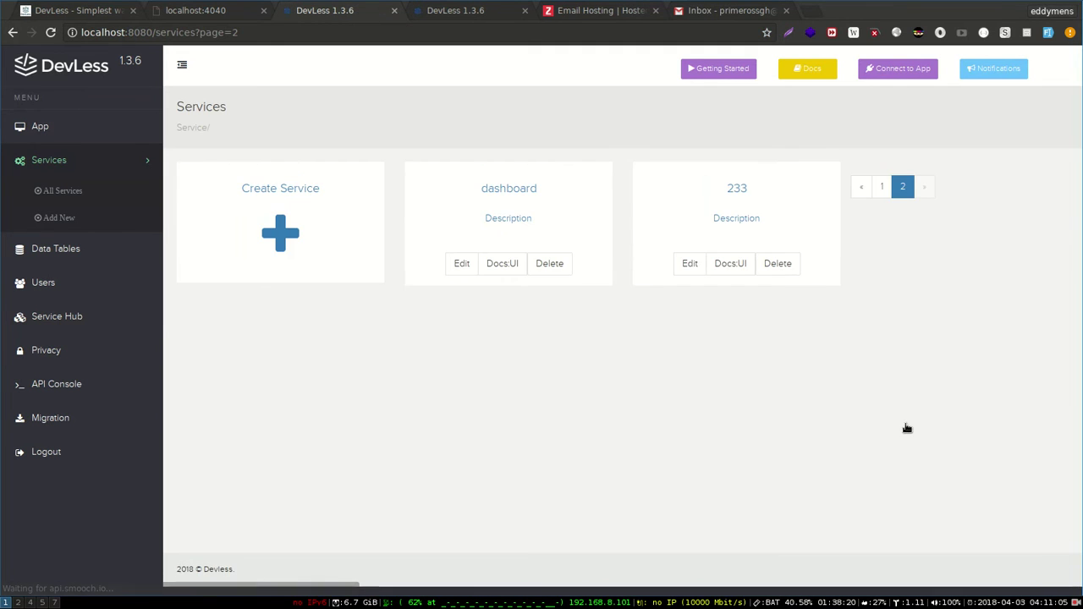
left_click(882, 187)
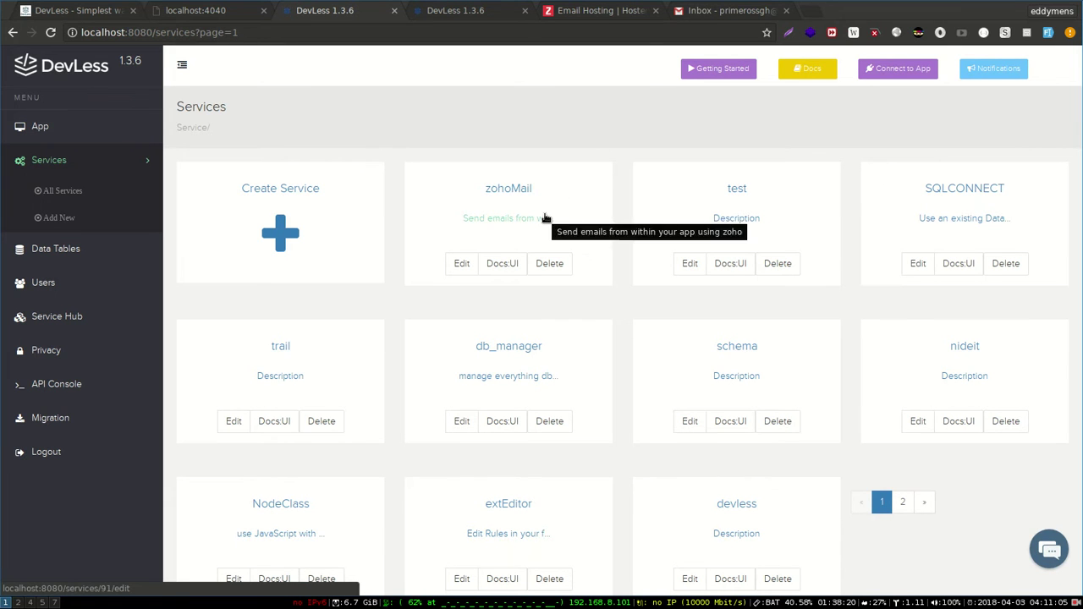
- Open the zohoMail setup page and enter the account username
left_click(496, 269)
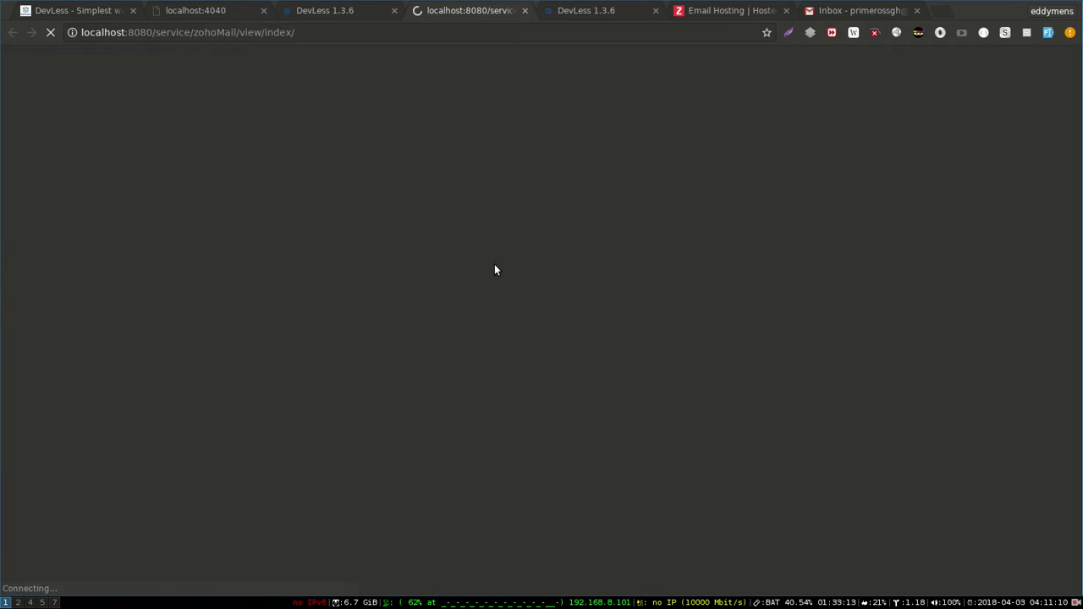
left_click(401, 143)
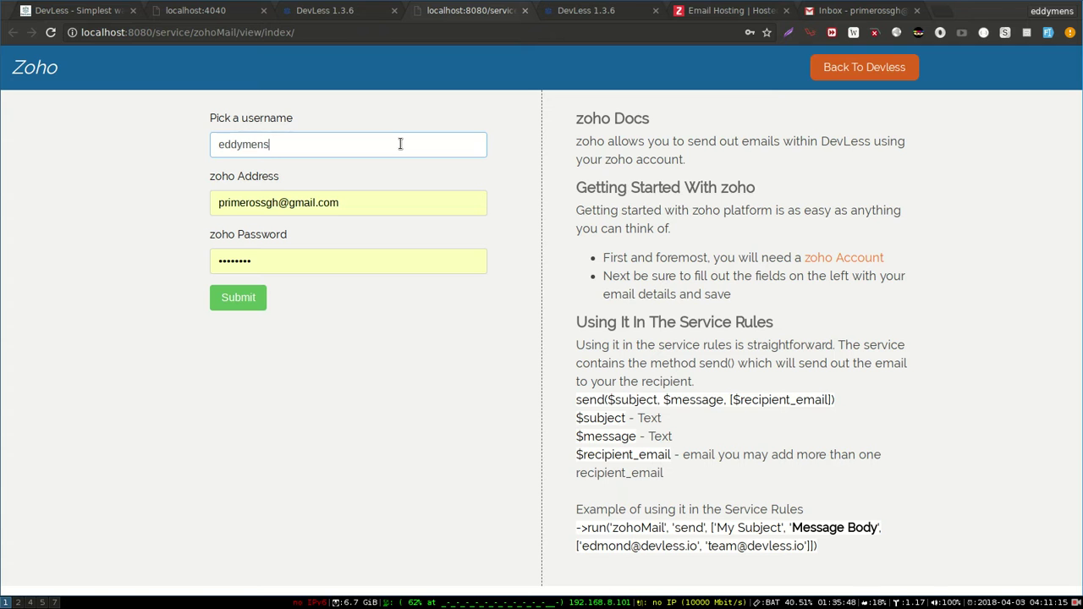
left_click(731, 9)
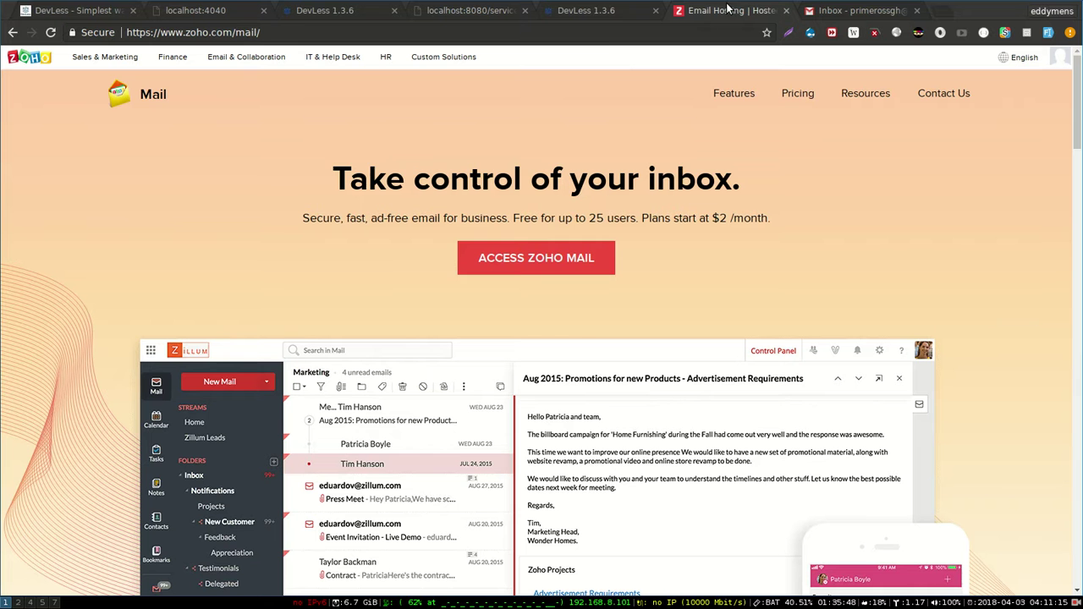
left_click(382, 10)
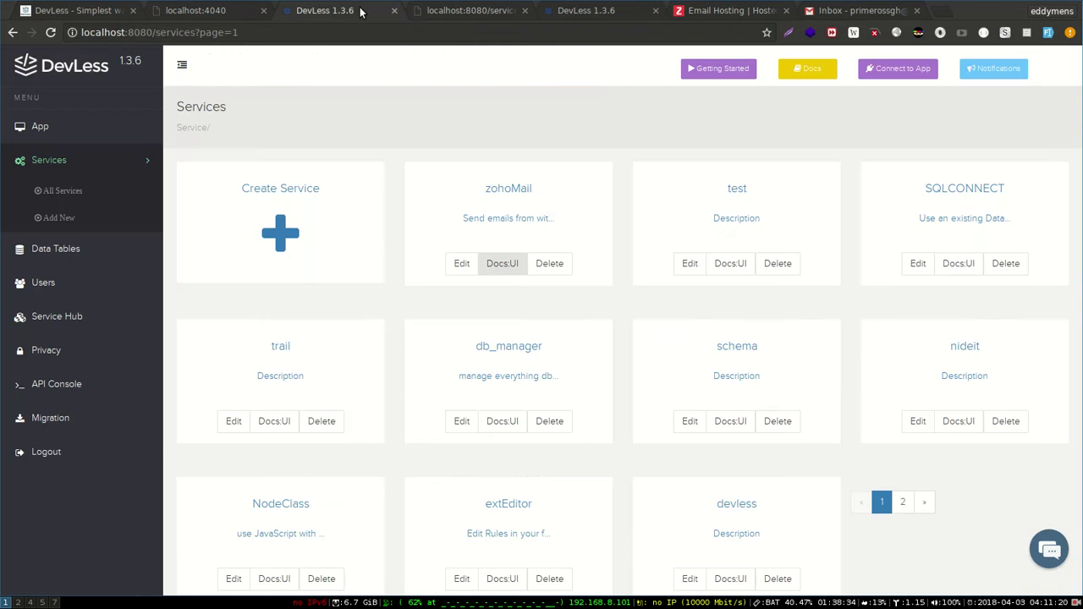
left_click(563, 12)
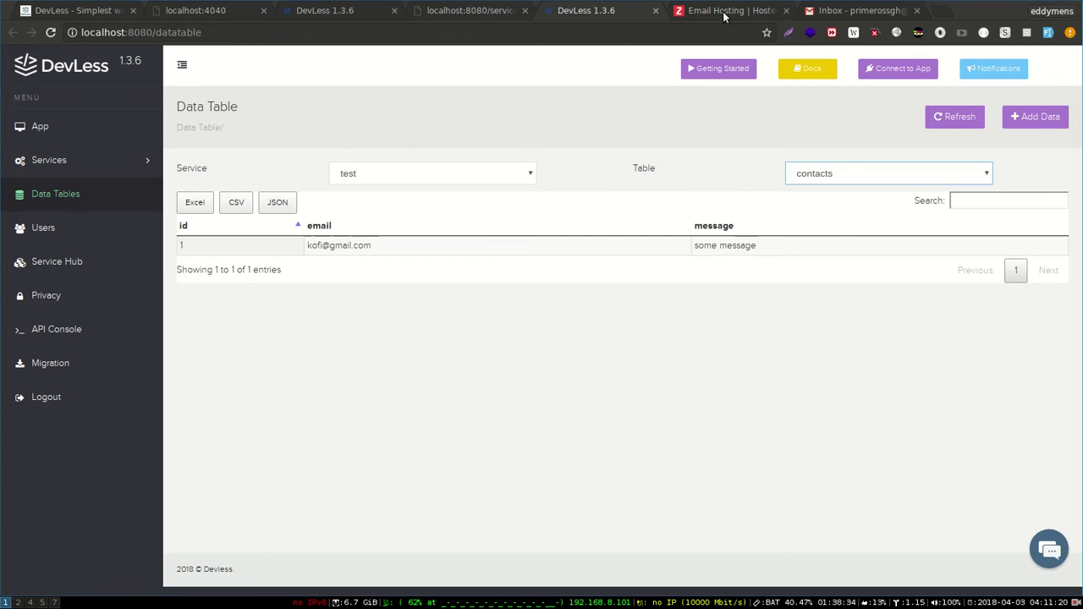
left_click(436, 7)
- Fill in the Zoho address and password, submit, and return to the services list
left_click(295, 224)
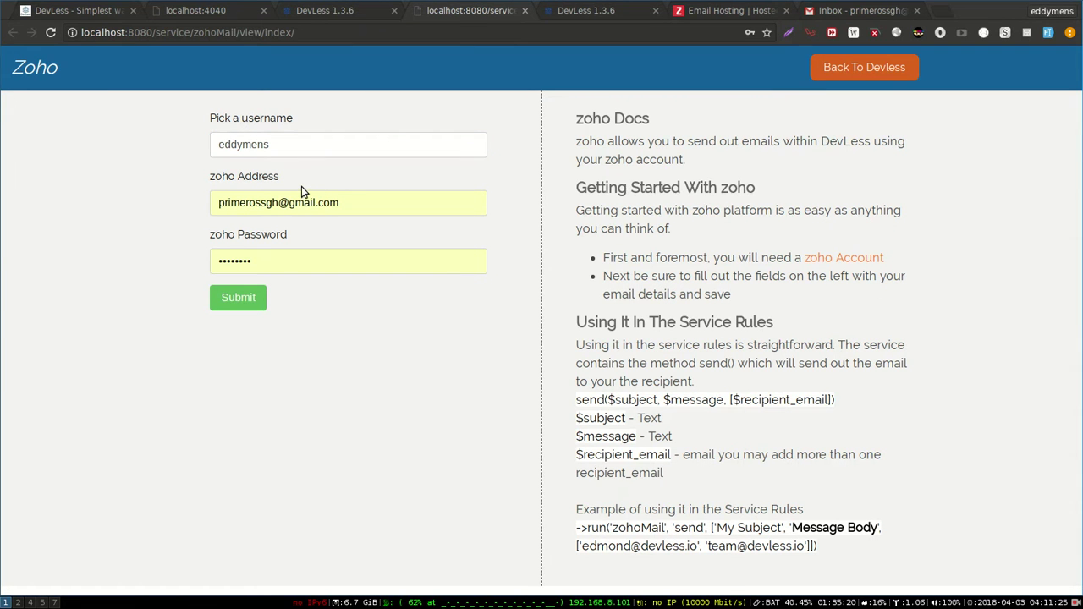
left_click(308, 194)
key("ctrl+a")
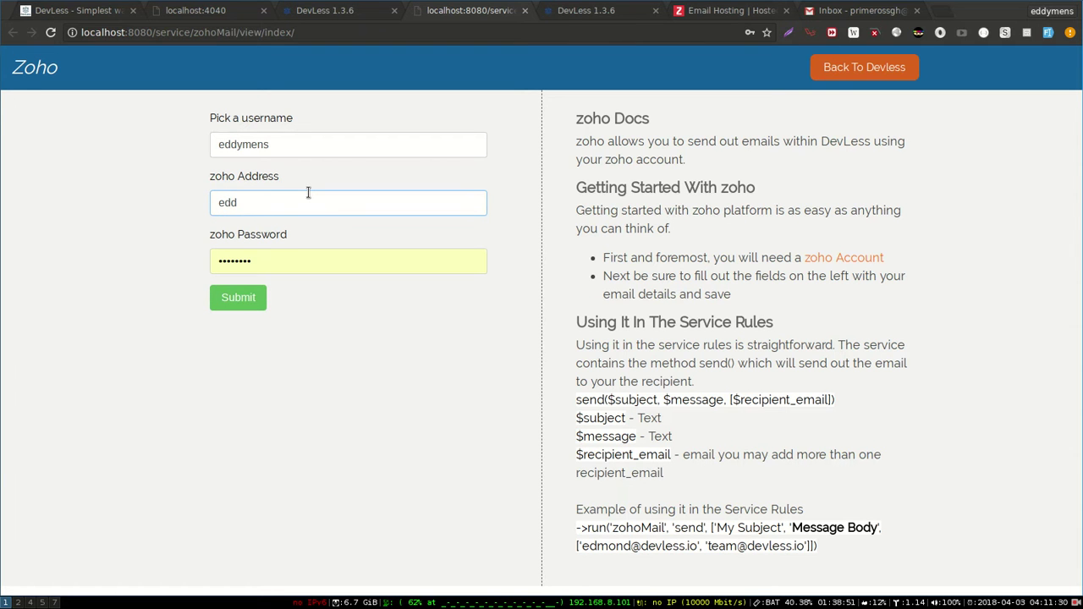
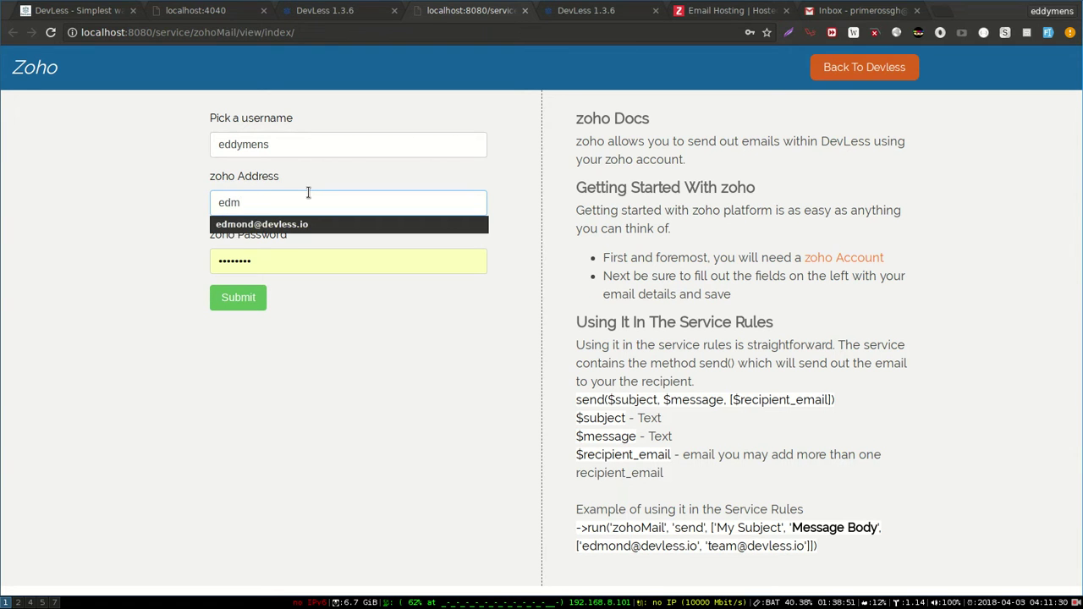
key("Down")
key("Tab")
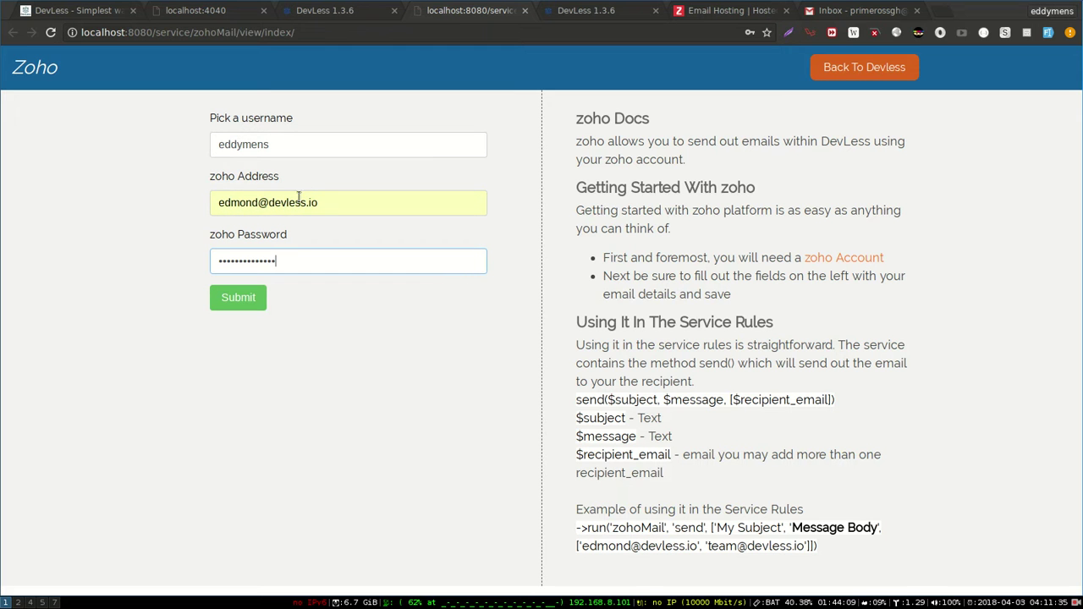
left_click(229, 303)
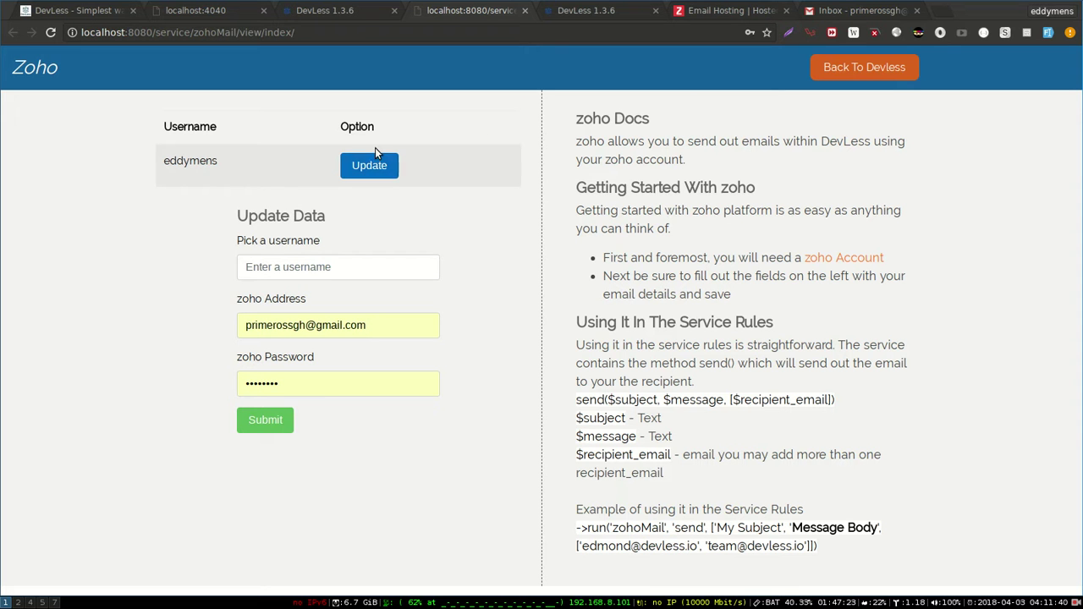
left_click(365, 12)
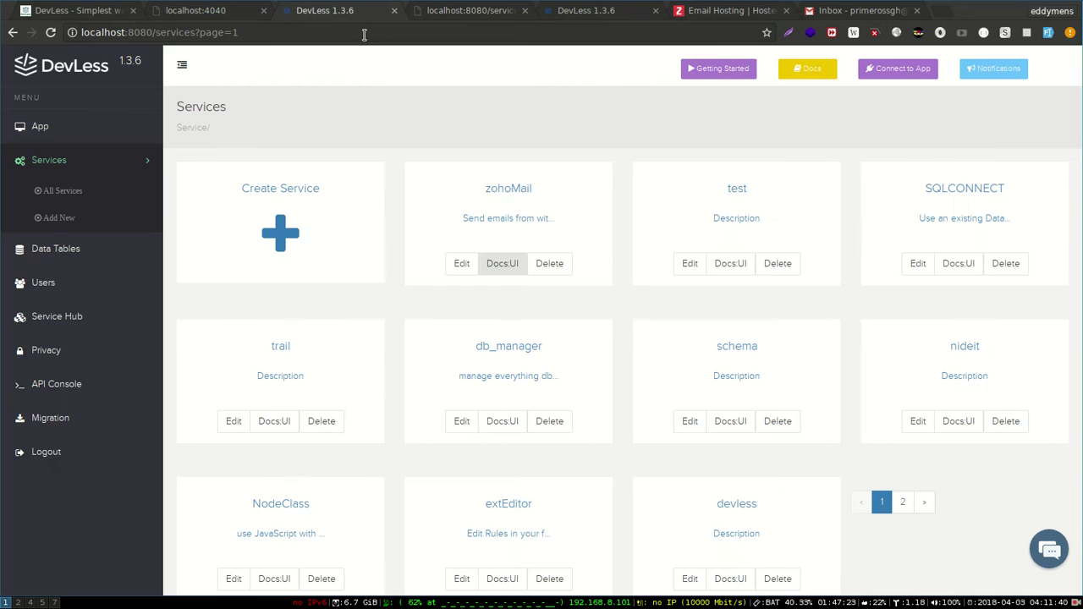
- In the test service's rules, add -> import('zohoMail') on line 12
left_click(737, 187)
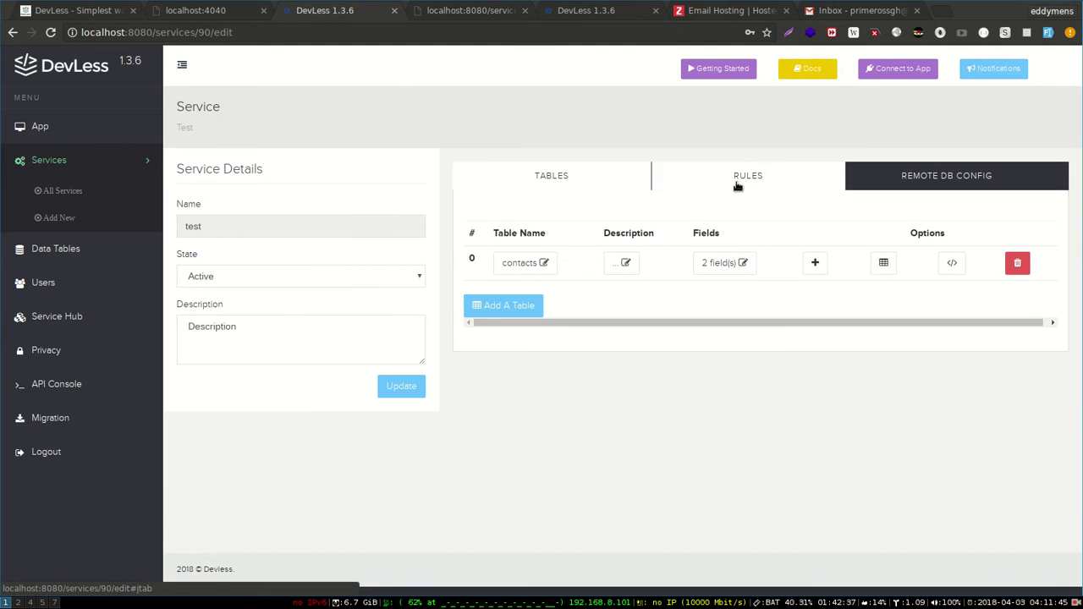
left_click(680, 176)
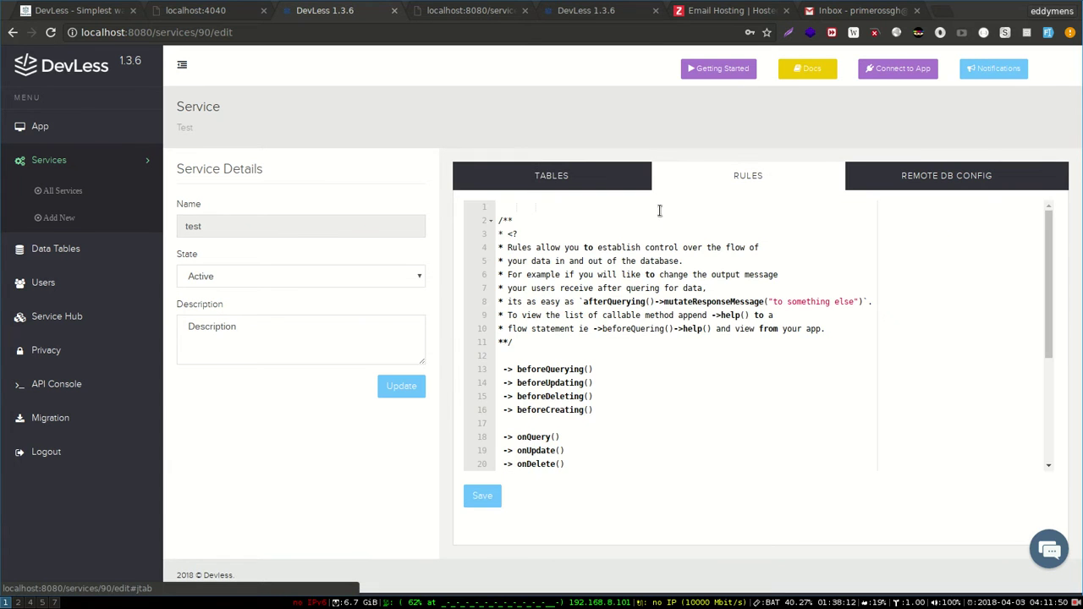
left_click(581, 358)
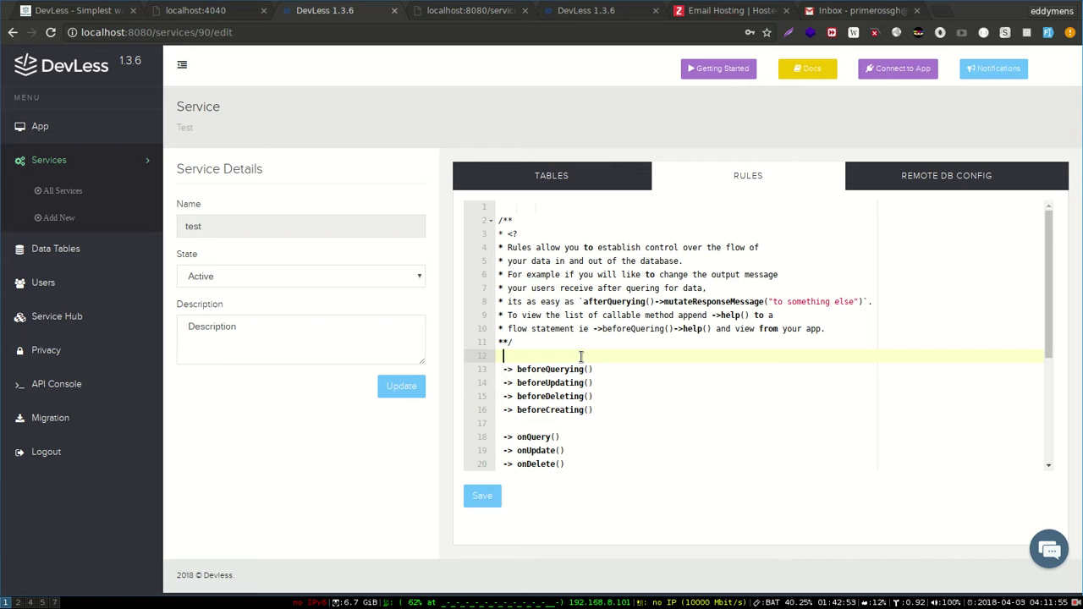
type("import('zohoMail")
- Add a ->send('') line below afterCreating() and bring up the Zoho service docs
scroll(641, 355, "down", 1)
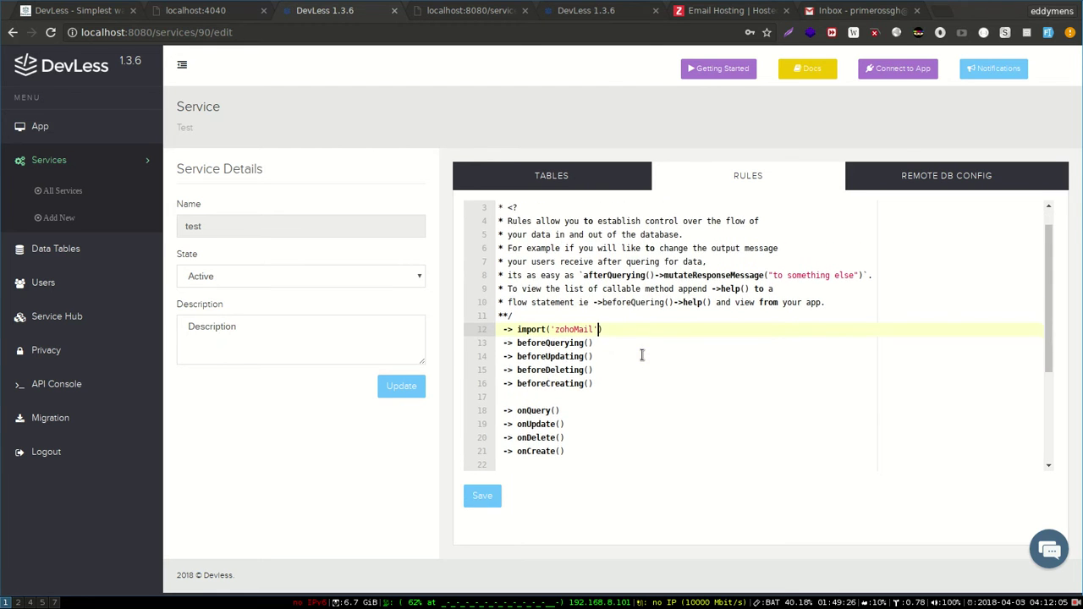
scroll(641, 356, "down", 3)
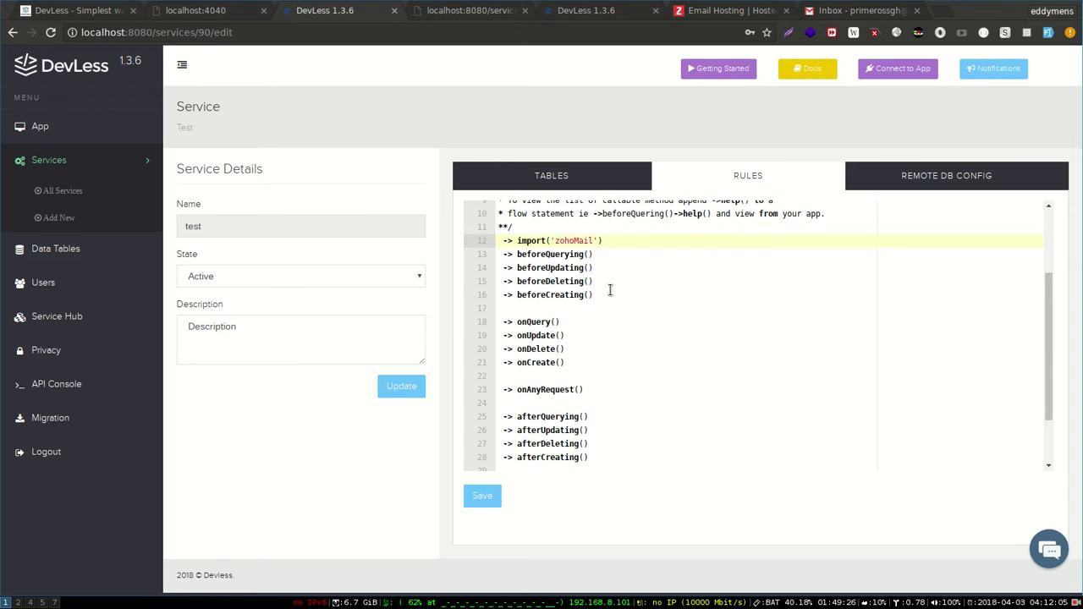
scroll(609, 338, "down", 3)
left_click(605, 384)
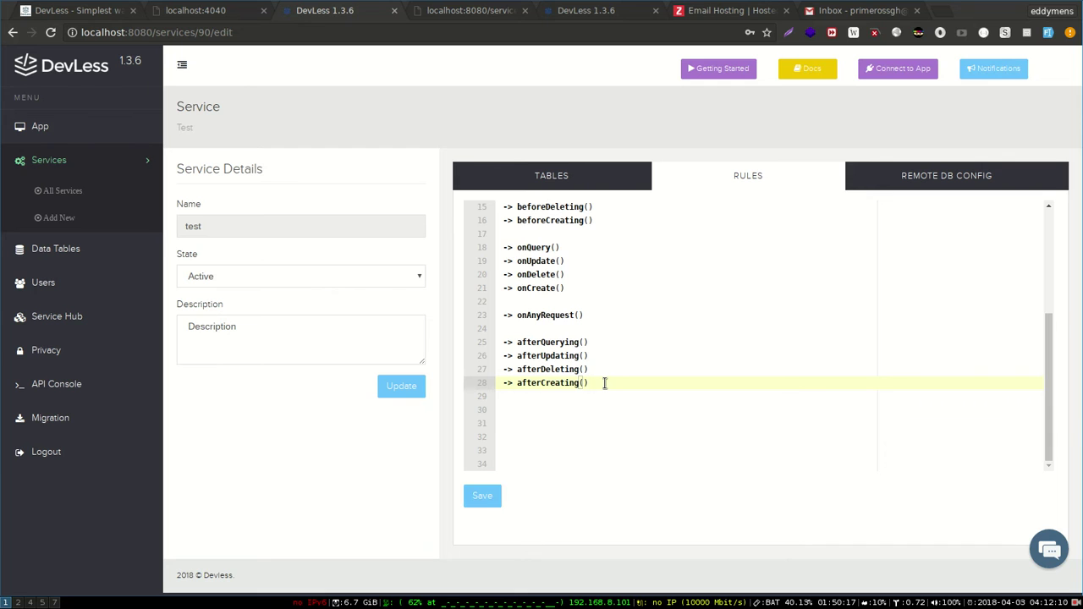
key("Return")
type("->")
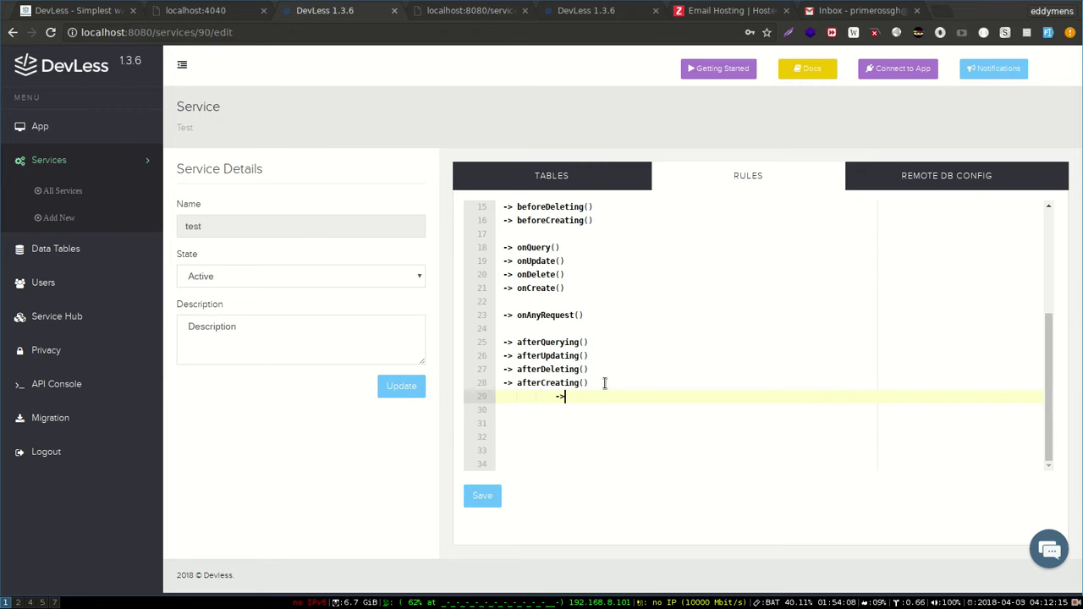
type("send('")
scroll(587, 390, "up", 5)
scroll(576, 380, "down", 5)
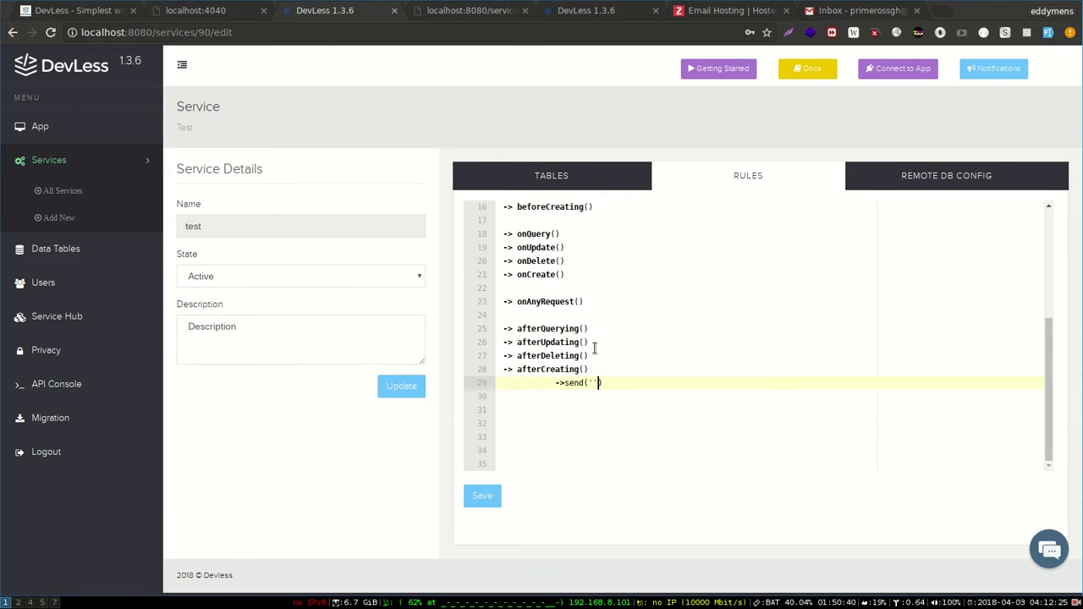
left_click(468, 12)
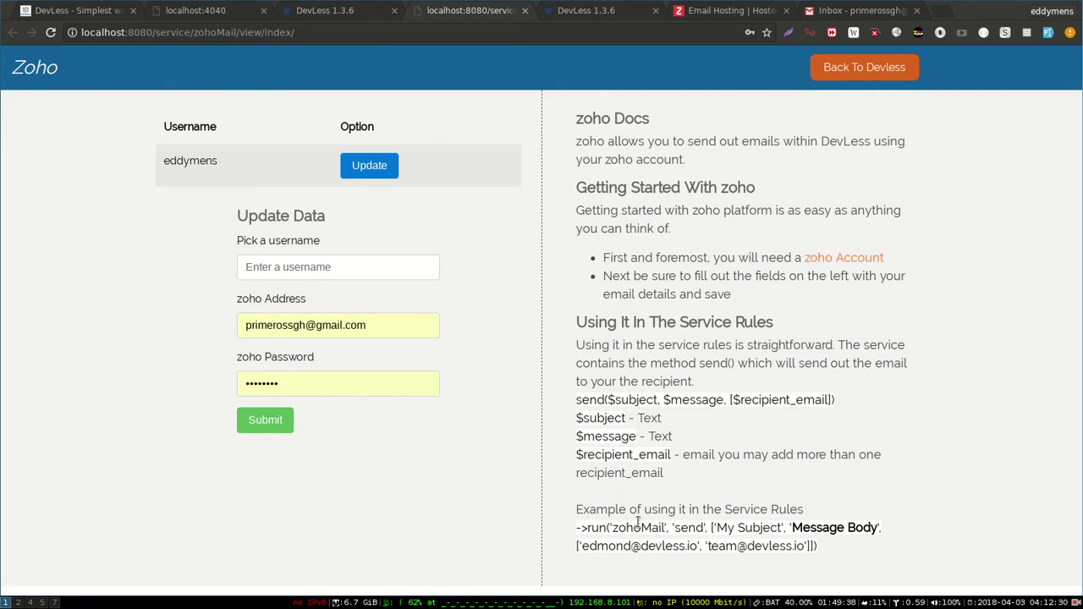
- Select 'send' in the zohoMail docs example, then return to the test service's rules editor
double_click(694, 534)
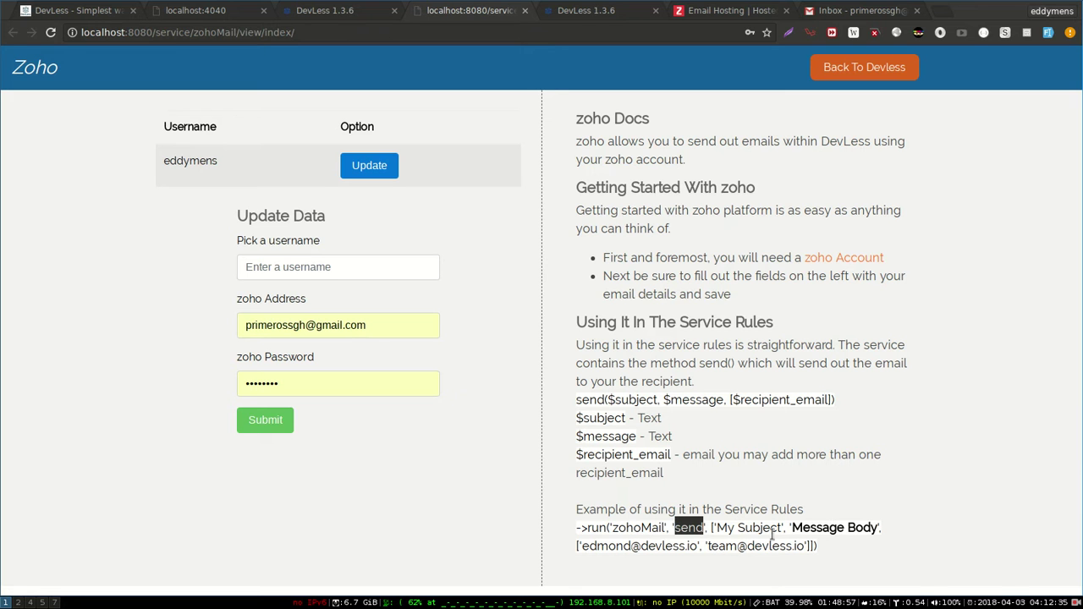
left_click_drag(709, 190, 623, 26)
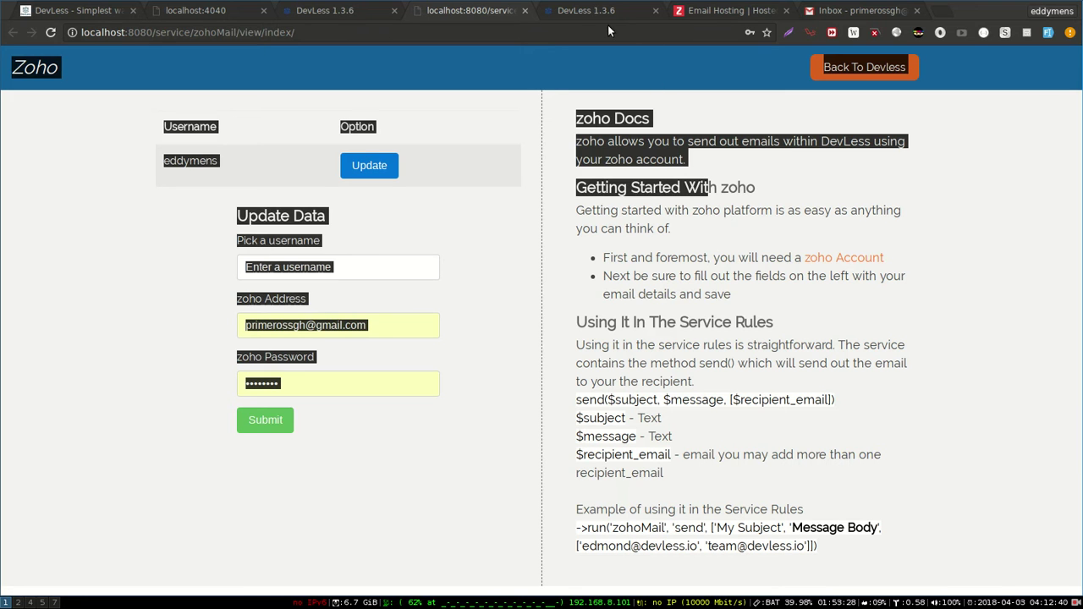
left_click(606, 12)
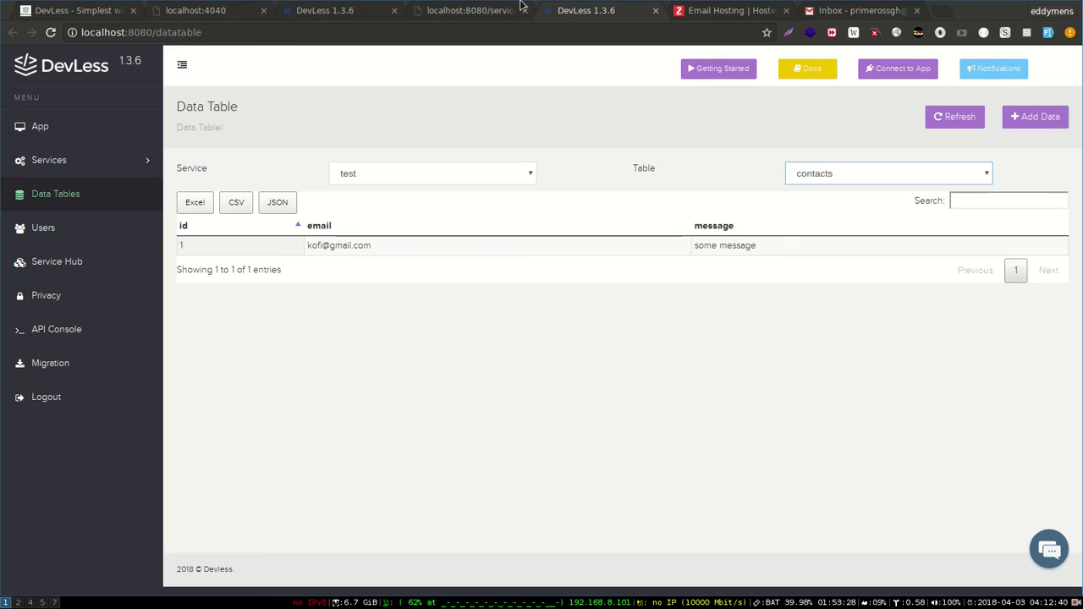
left_click(367, 18)
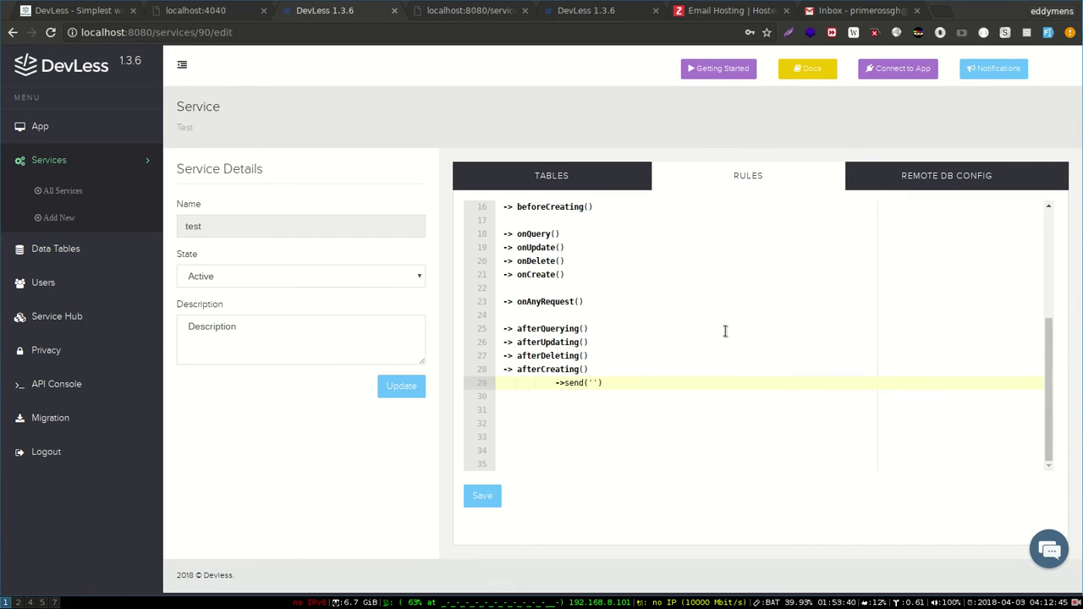
- Complete the call as ->send('New Contact', $input_message, [recipient Gmail address]) and save the rules
type("New Contact")
left_click(725, 330)
type(",")
key("BackSpace")
left_click(650, 383)
type(", $input_messag")
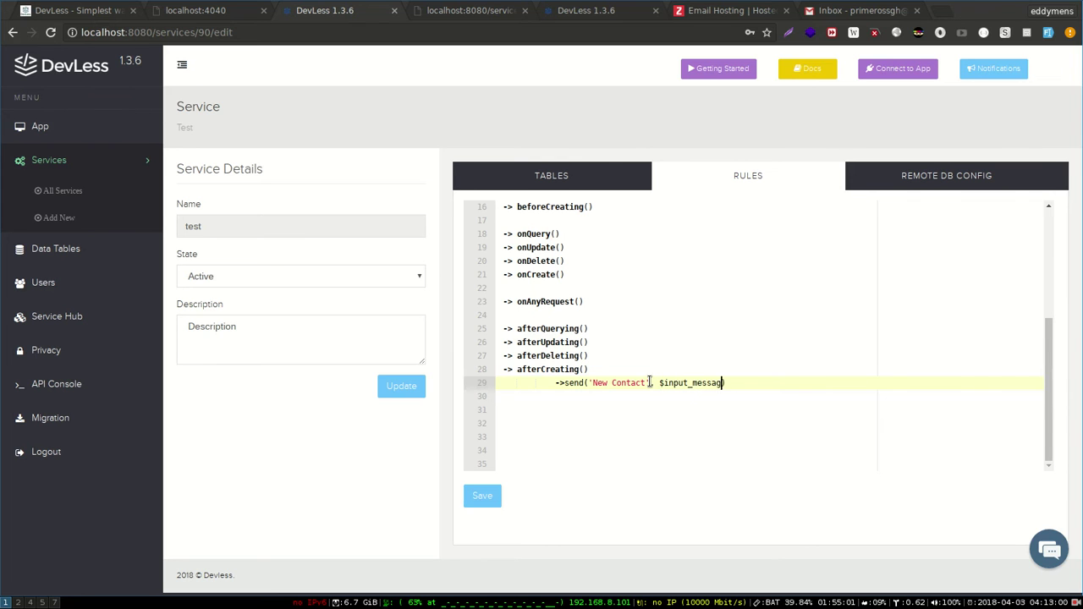
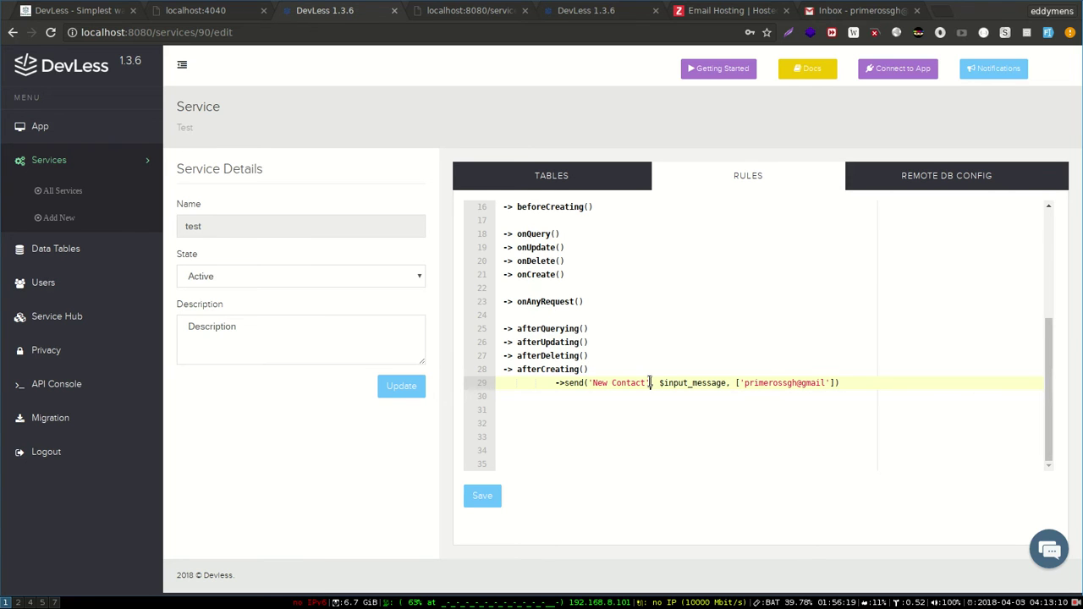
left_click(855, 374)
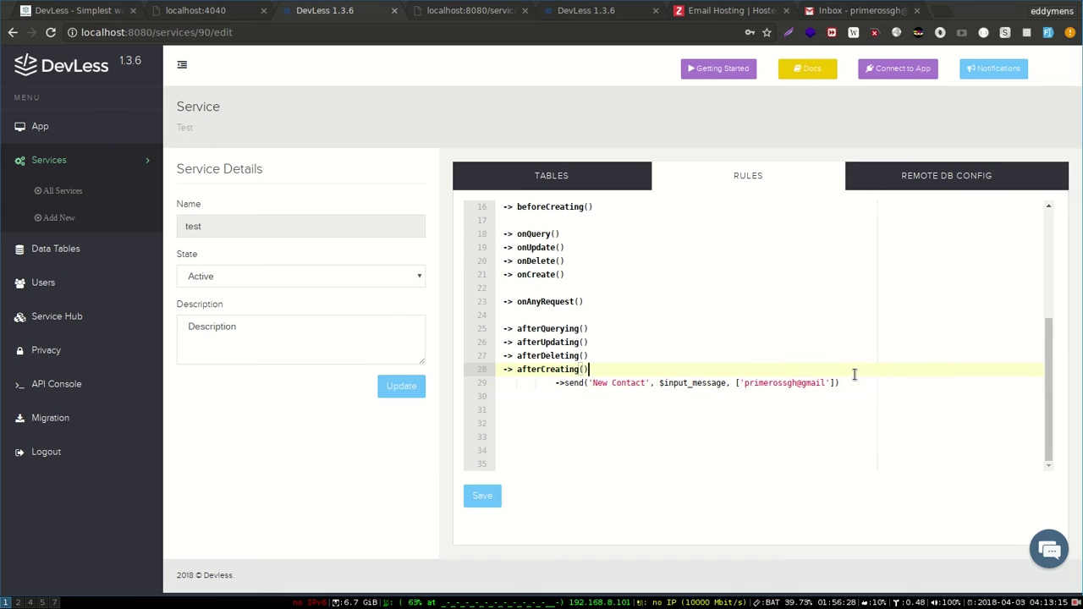
key("ctrl+s")
- Submit 'Test message with email' with a test email address through the localhost:4040 contact form
left_click(174, 8)
left_click(72, 100)
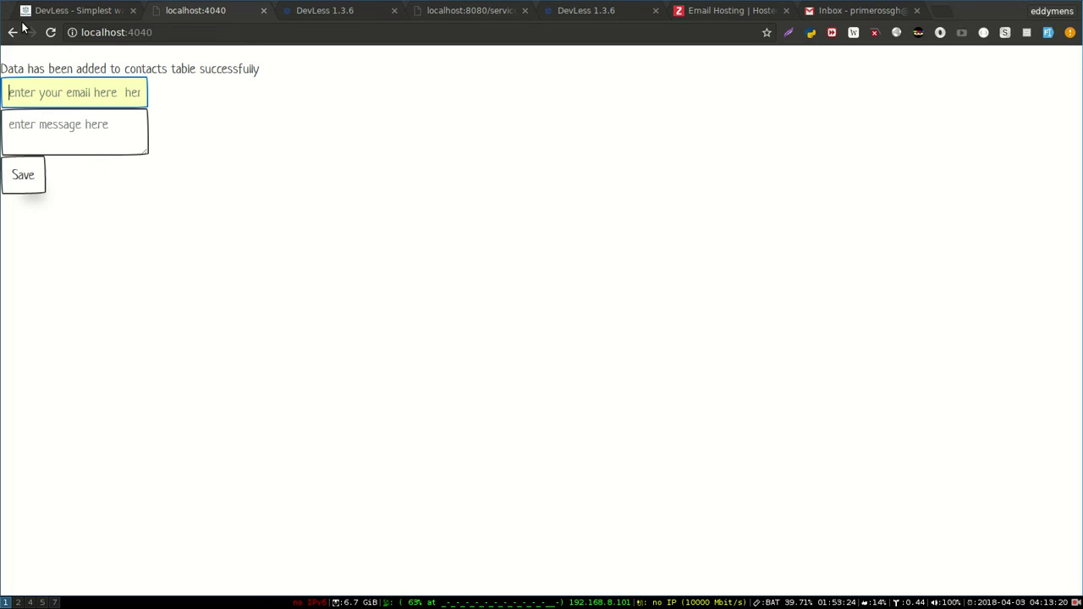
type("mike")
key("Down")
key("Tab")
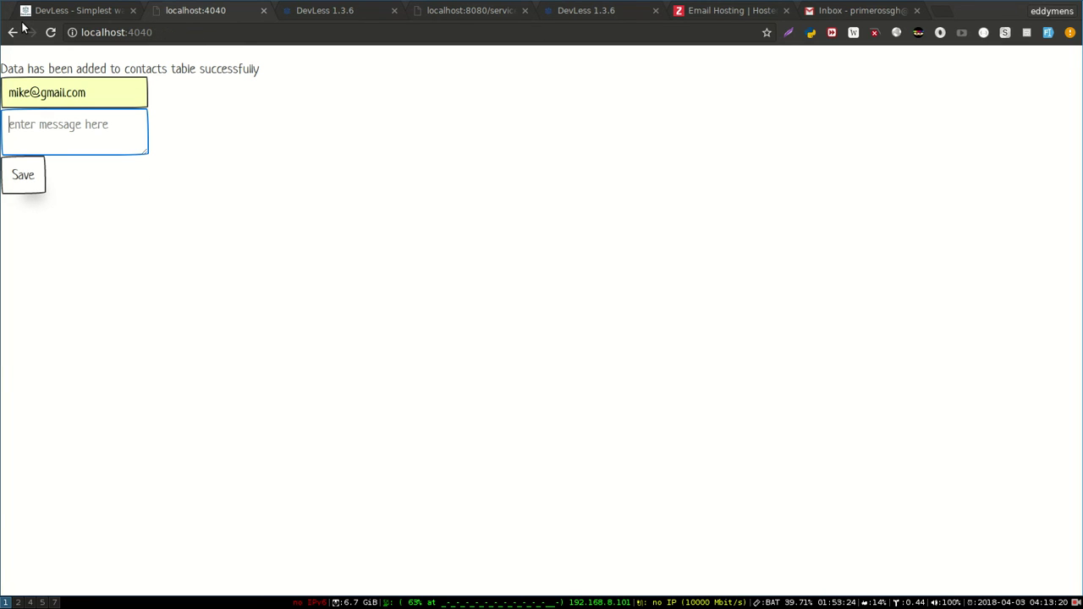
type("Test message with email")
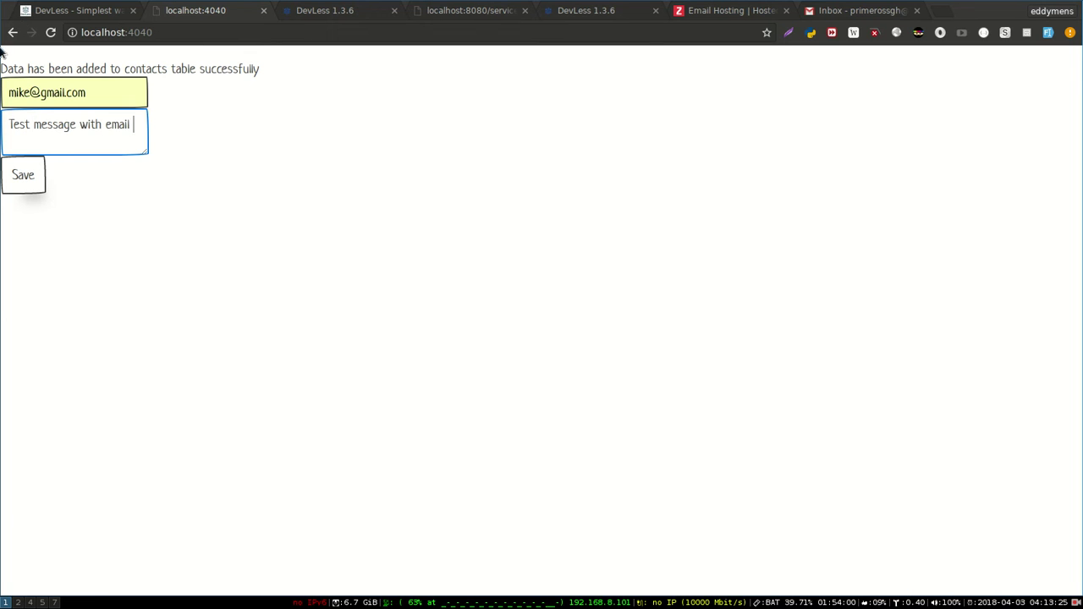
left_click(16, 179)
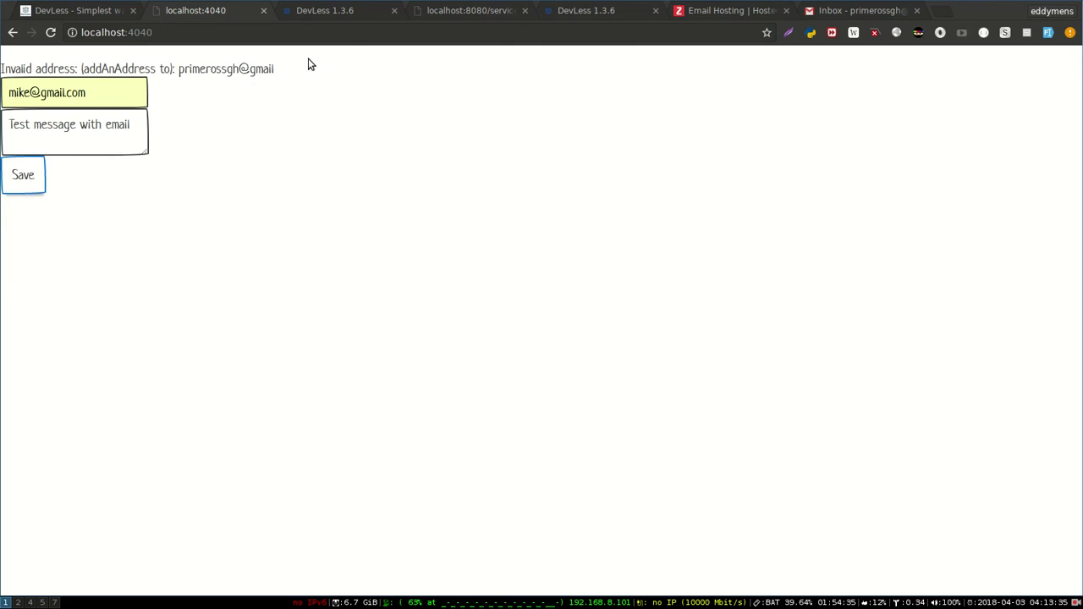
- Append .com to the gmail recipient address on line 29, save the rules, and resubmit the form
left_click(558, 10)
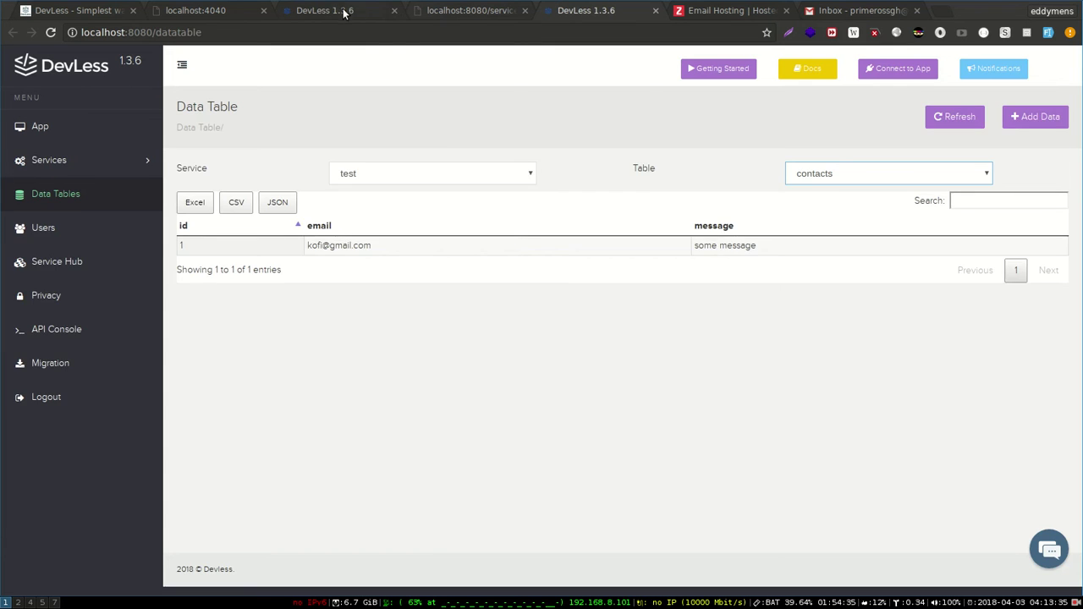
left_click(353, 11)
left_click(826, 383)
type(".com")
key("ctrl+s")
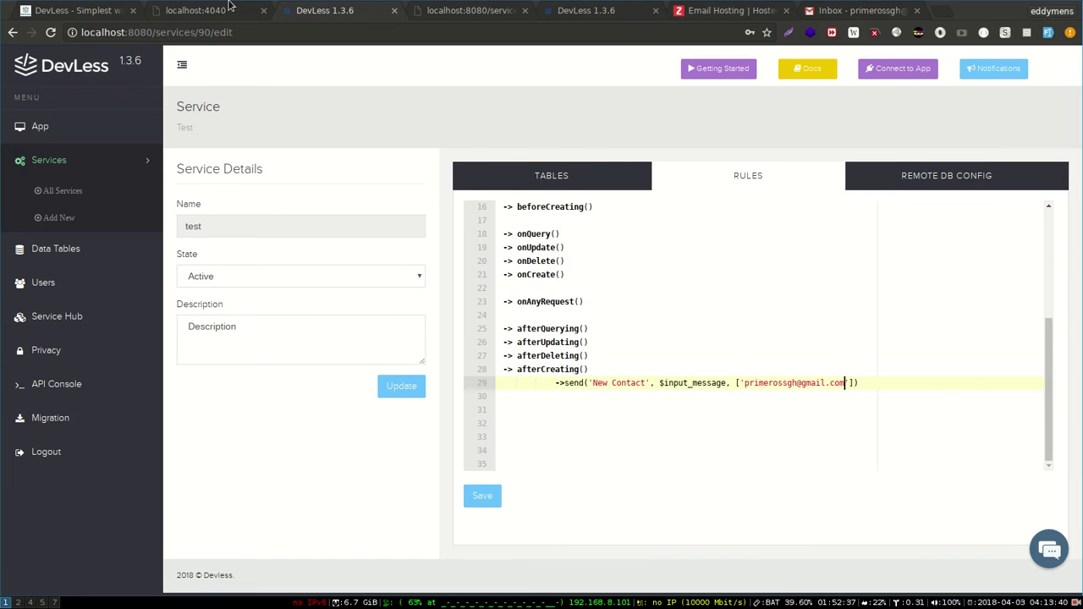
left_click(222, 10)
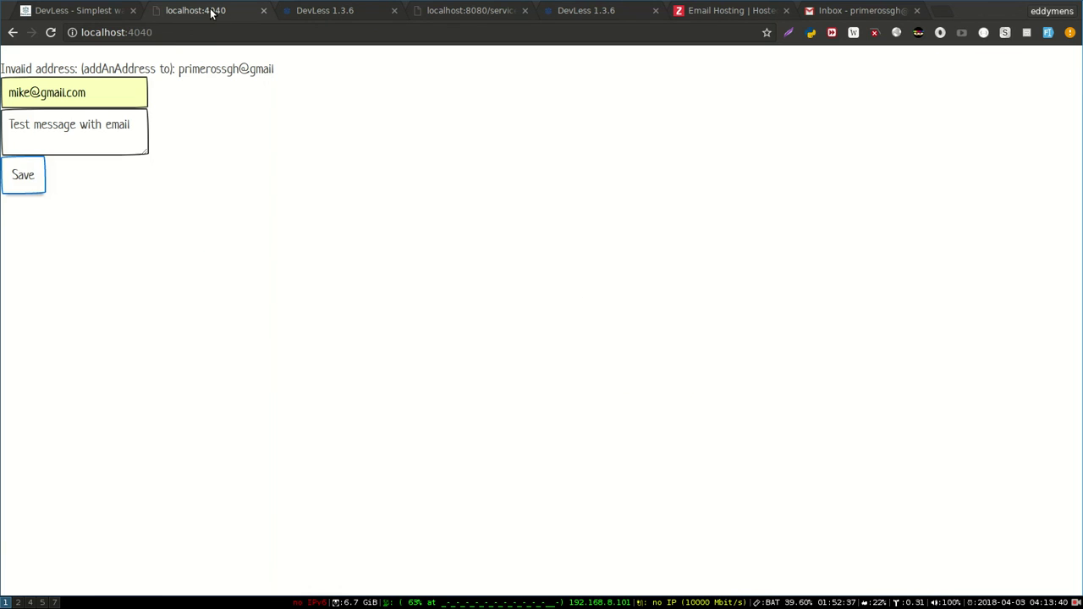
left_click(21, 174)
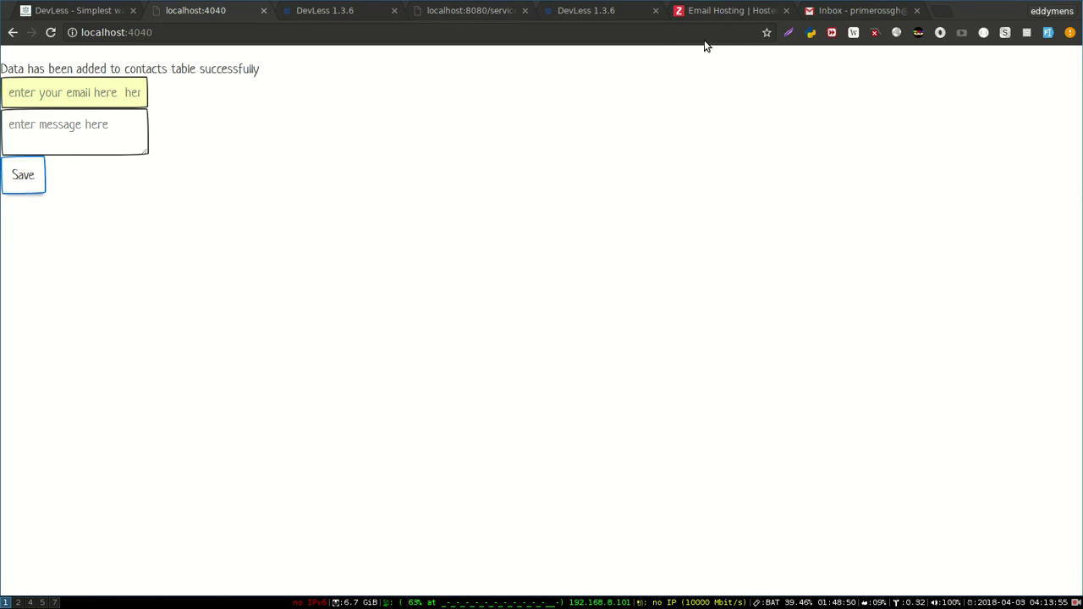
- Read the 'New Contact' email showing 'Test message with email' in Gmail, then go back to DevLess 1.3.6
left_click(834, 10)
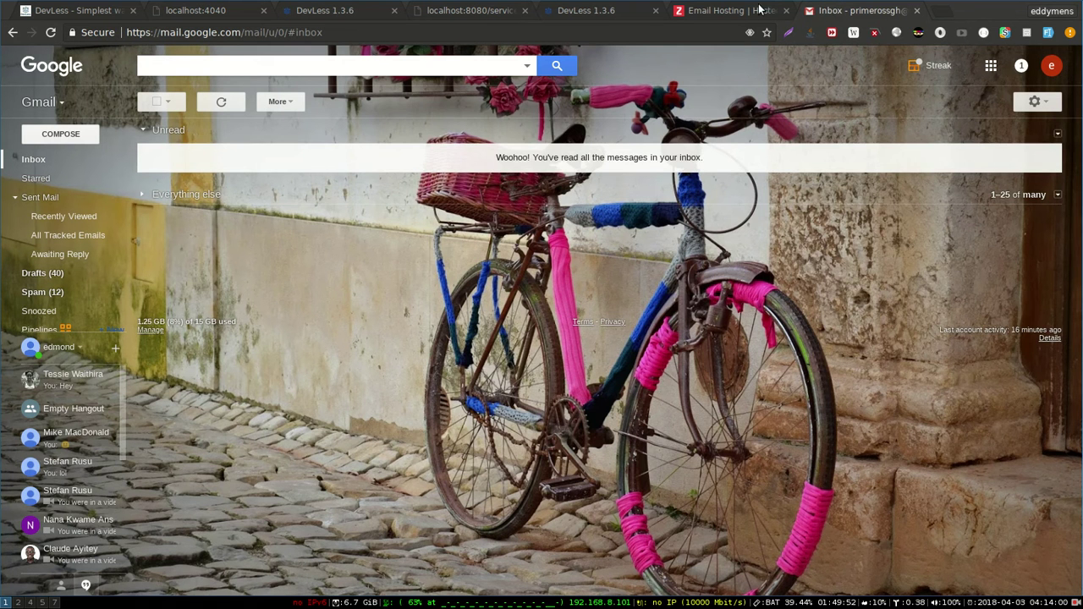
left_click(282, 156)
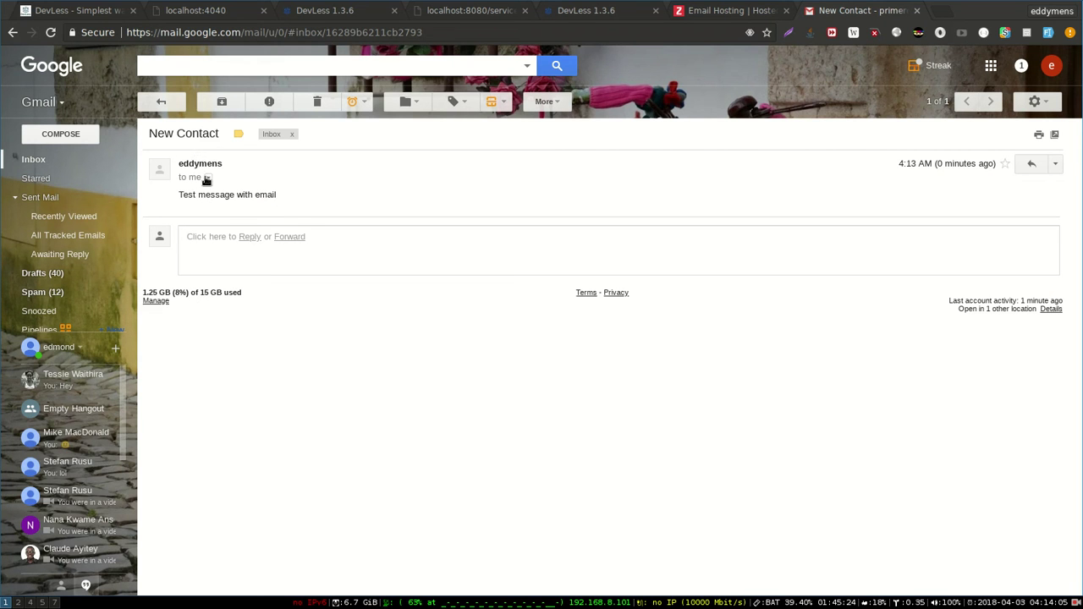
mouse_move(203, 163)
left_click(343, 9)
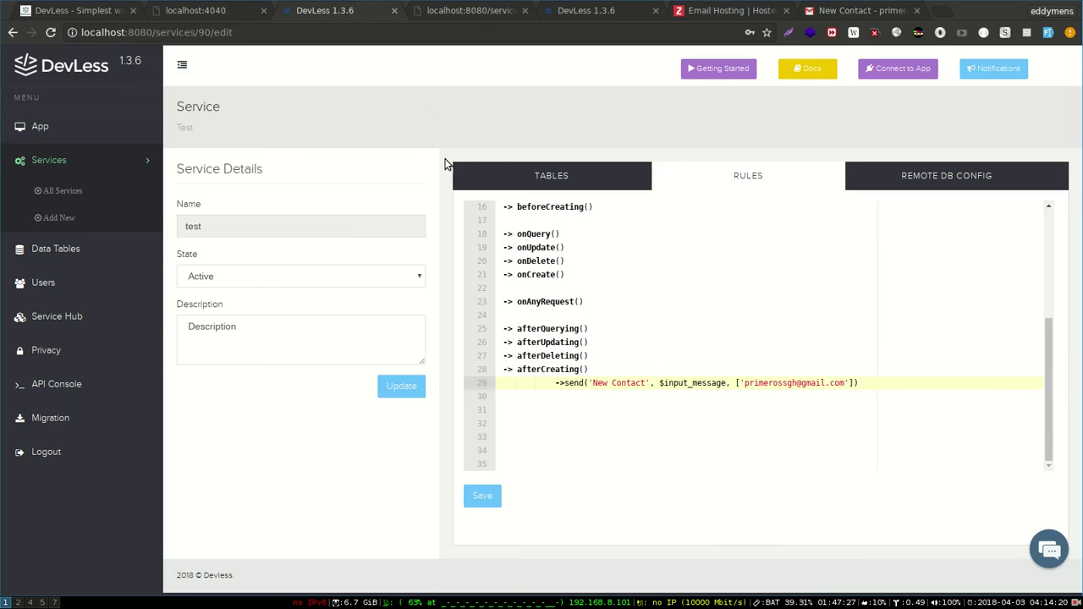